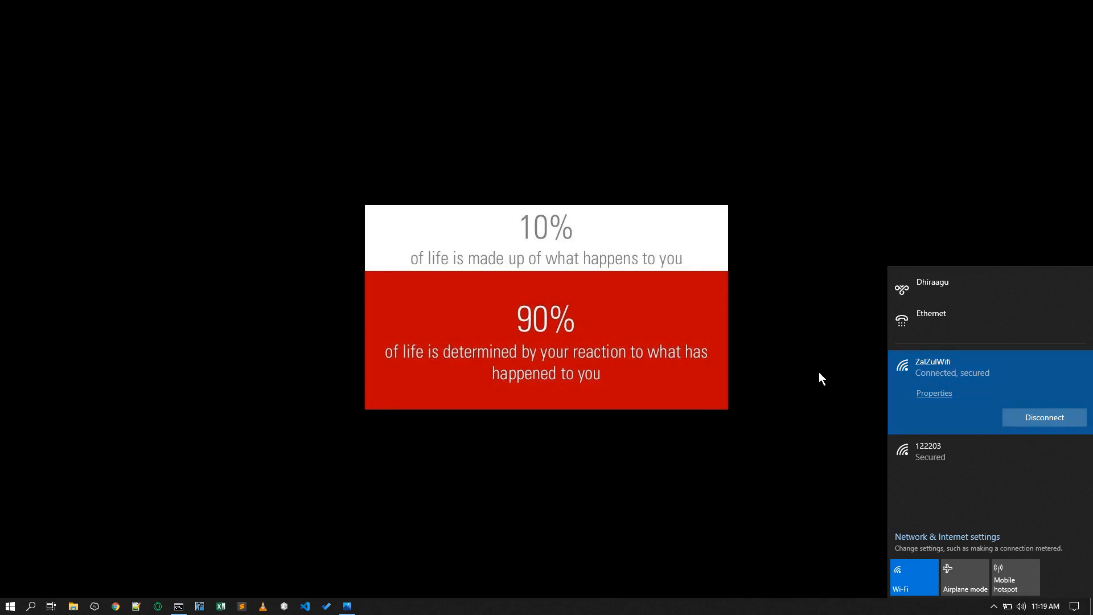
- Open the connected ZalZulWifi network's properties and review its IP settings and addresses
left_click(933, 394)
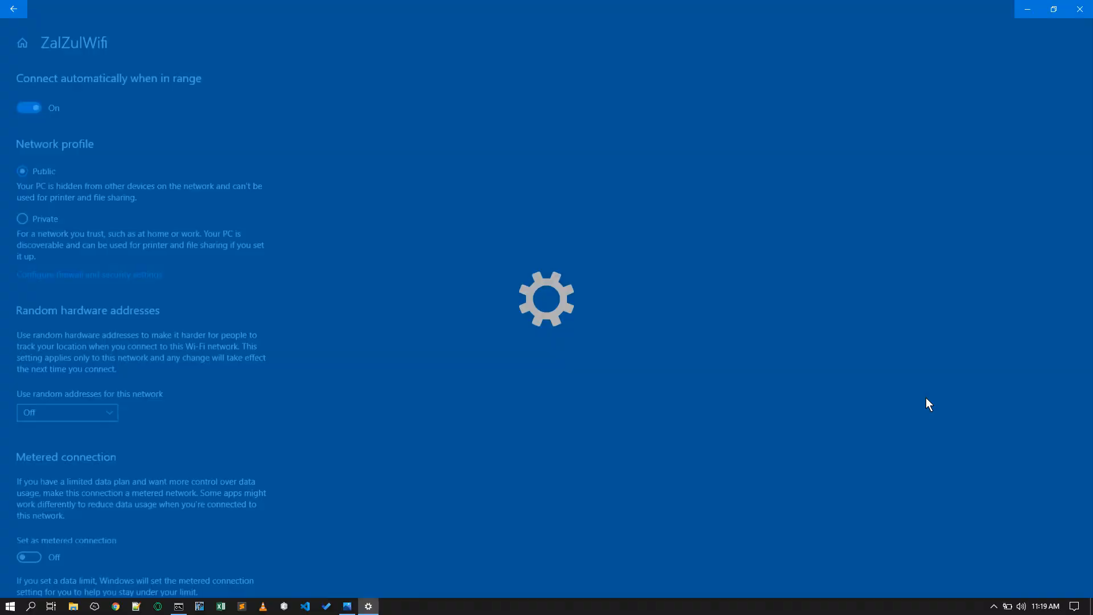
scroll(443, 369, "down", 6)
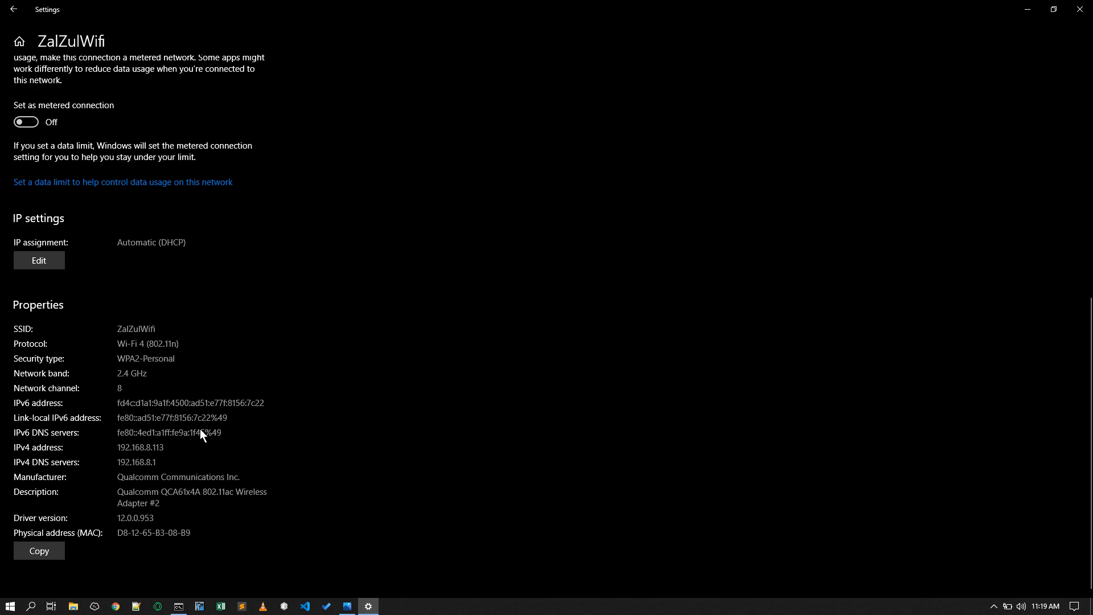
- Open the router's admin page at 192.168.8.1 in the browser
left_click(117, 607)
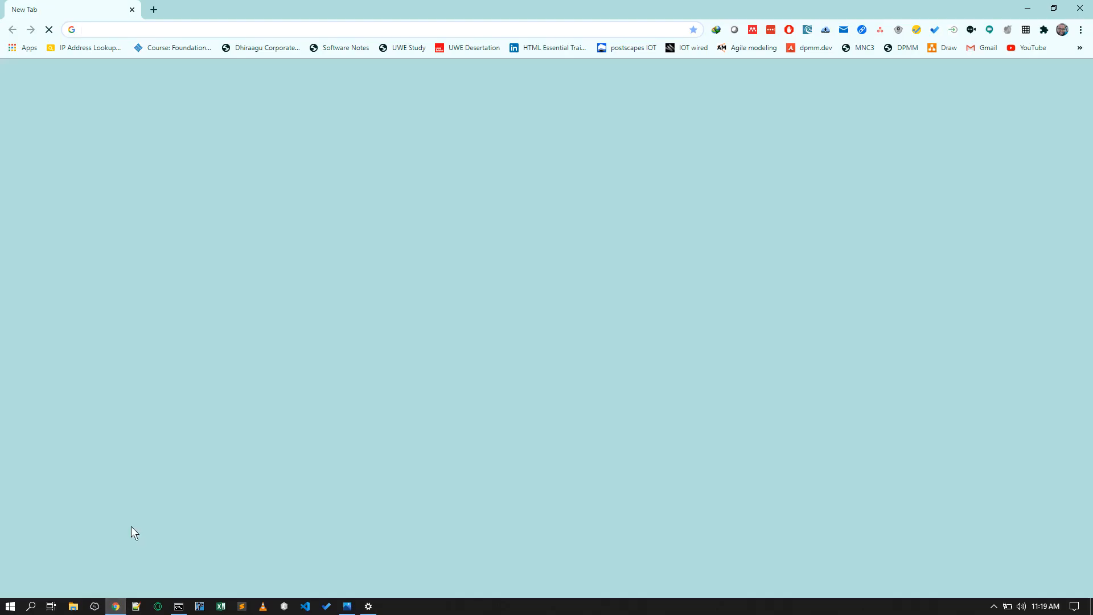
key("alt+Tab")
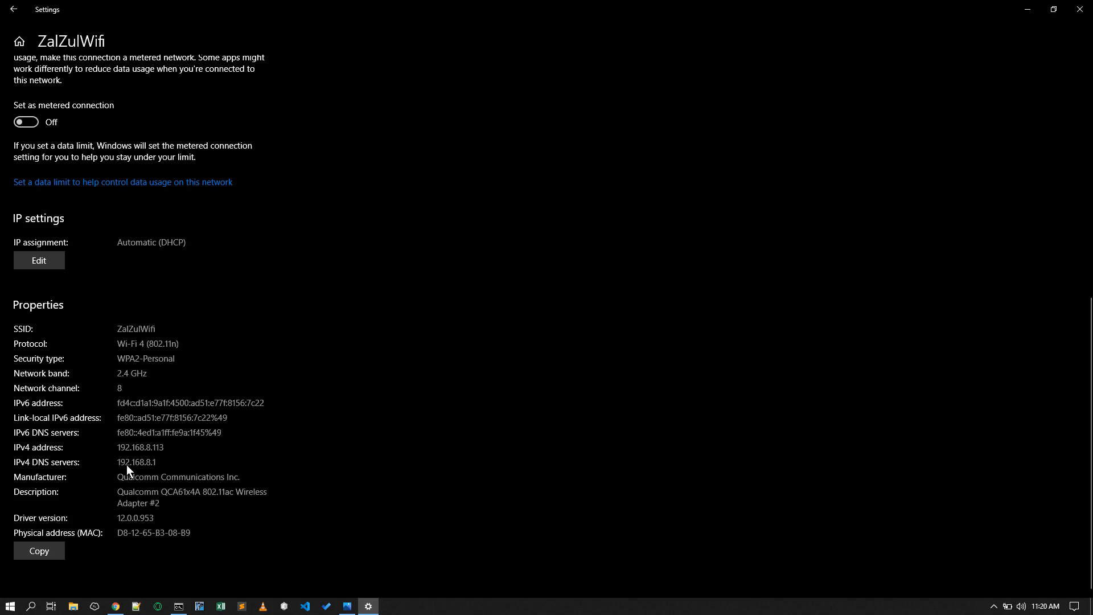
left_click(116, 605)
type("192")
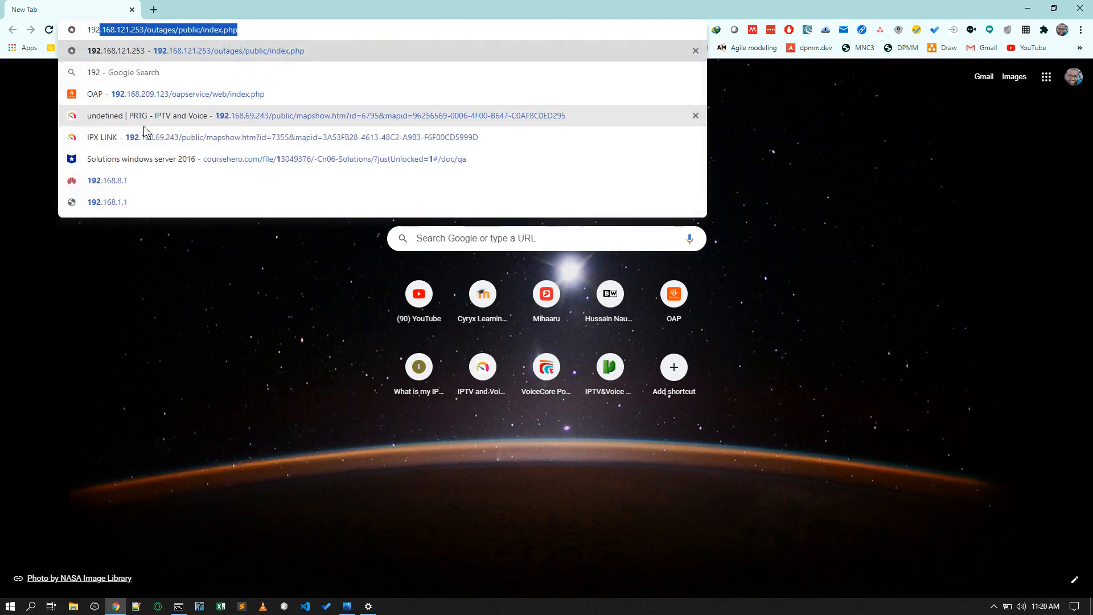
type(".168.8.1")
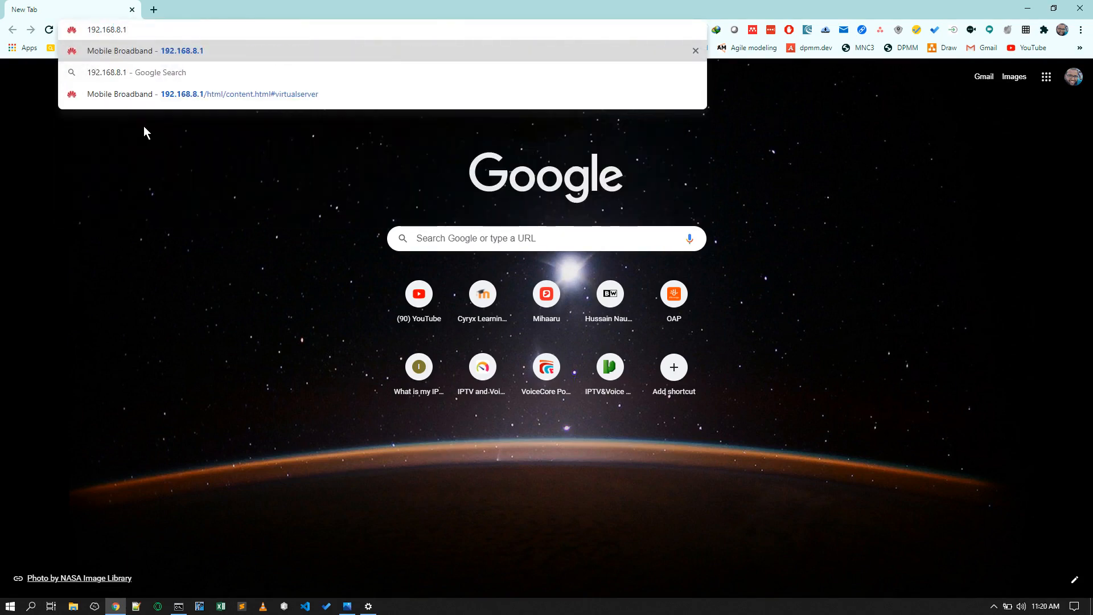
key("Return")
key("alt+Tab")
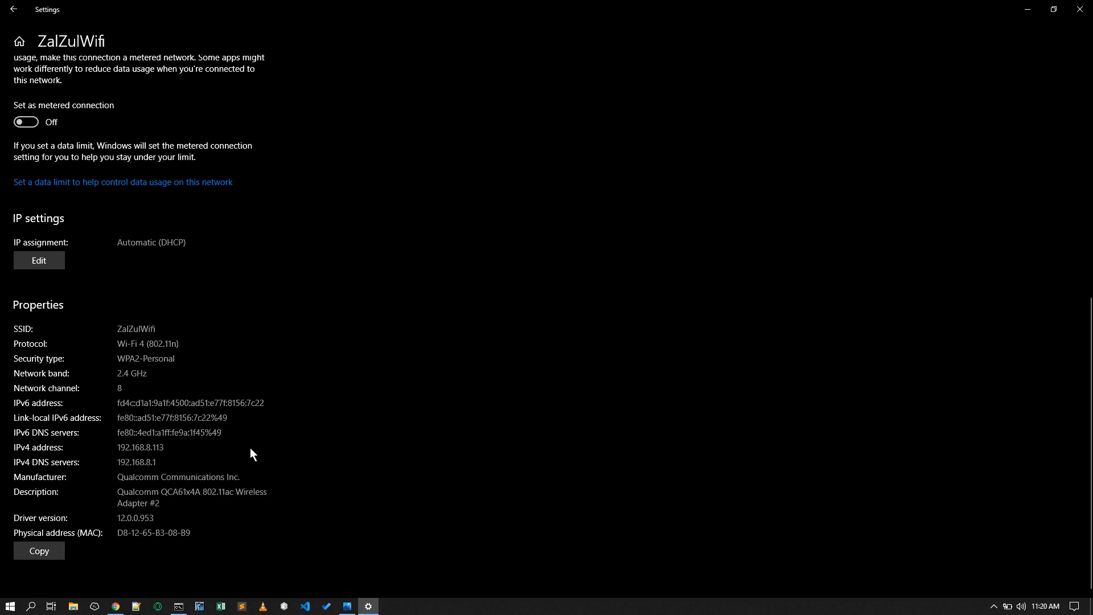
key("alt+Tab")
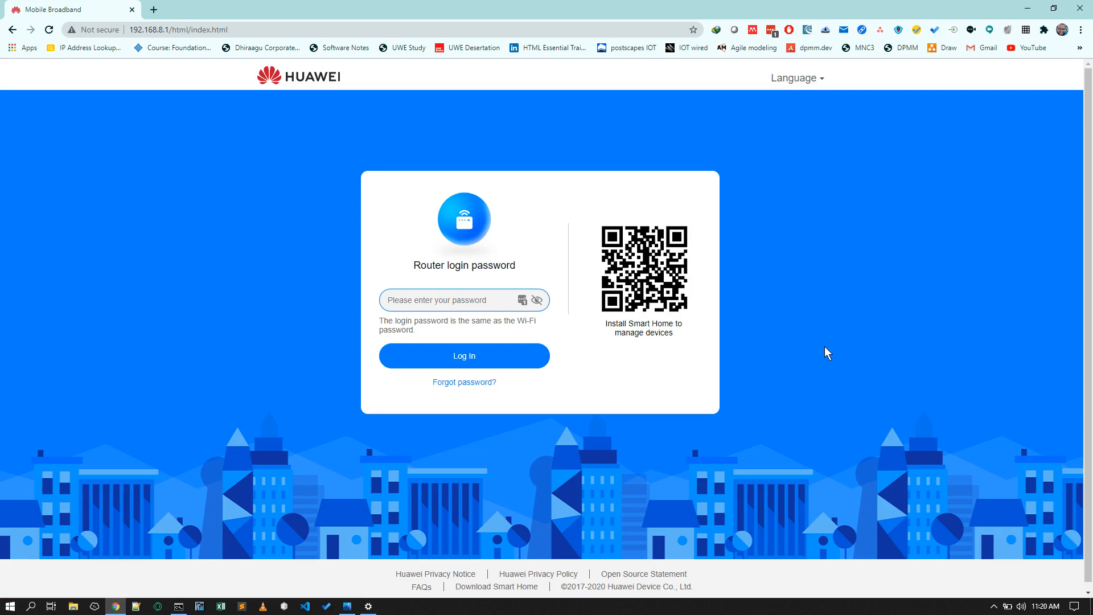
- Enter the router login password and log in to the router dashboard
left_click(442, 298)
type("••••••••••")
left_click(470, 357)
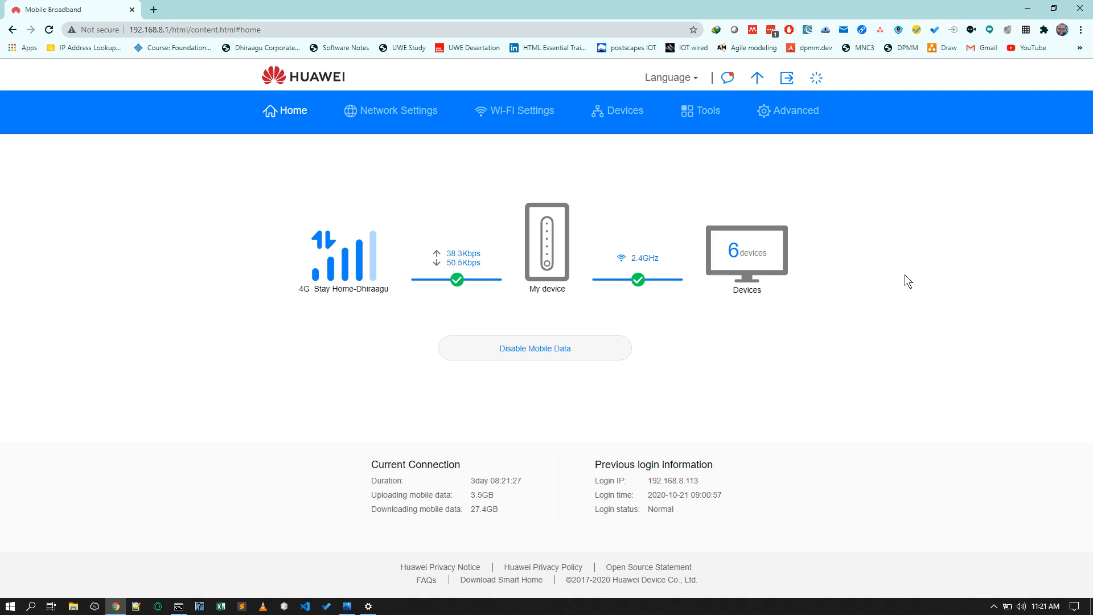
- Review the network diagram of the router and each device's IP address alongside the network settings
left_click(347, 606)
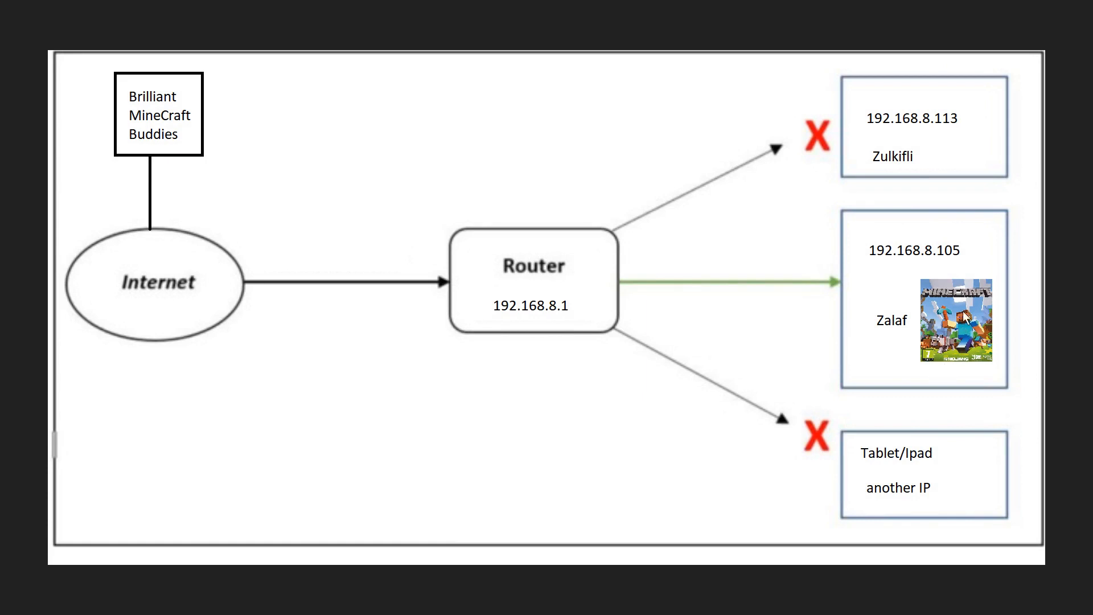
key("alt+Tab")
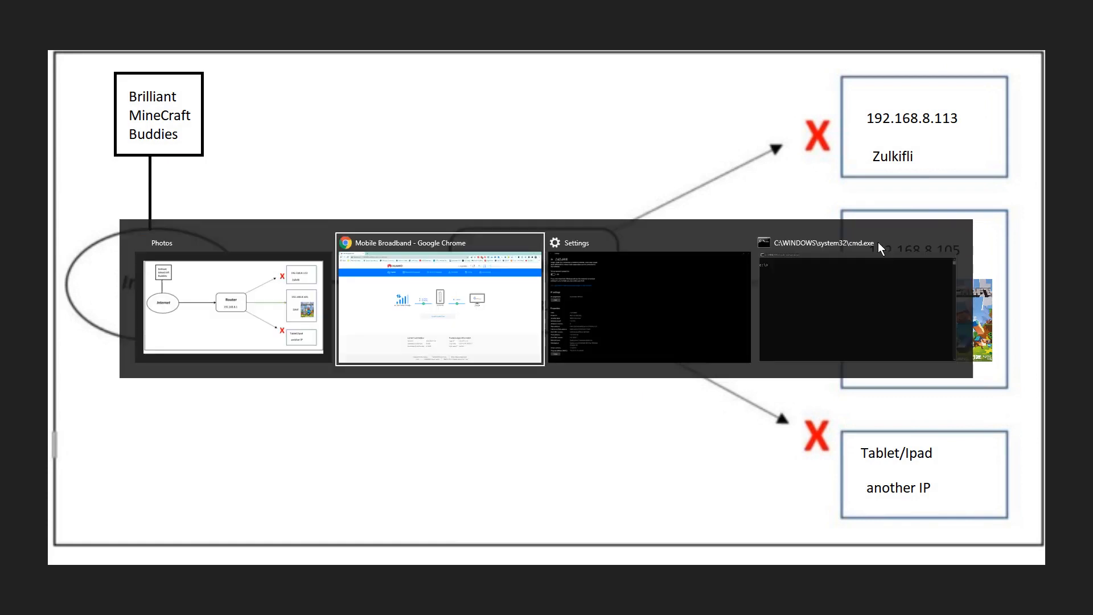
key("alt+Tab")
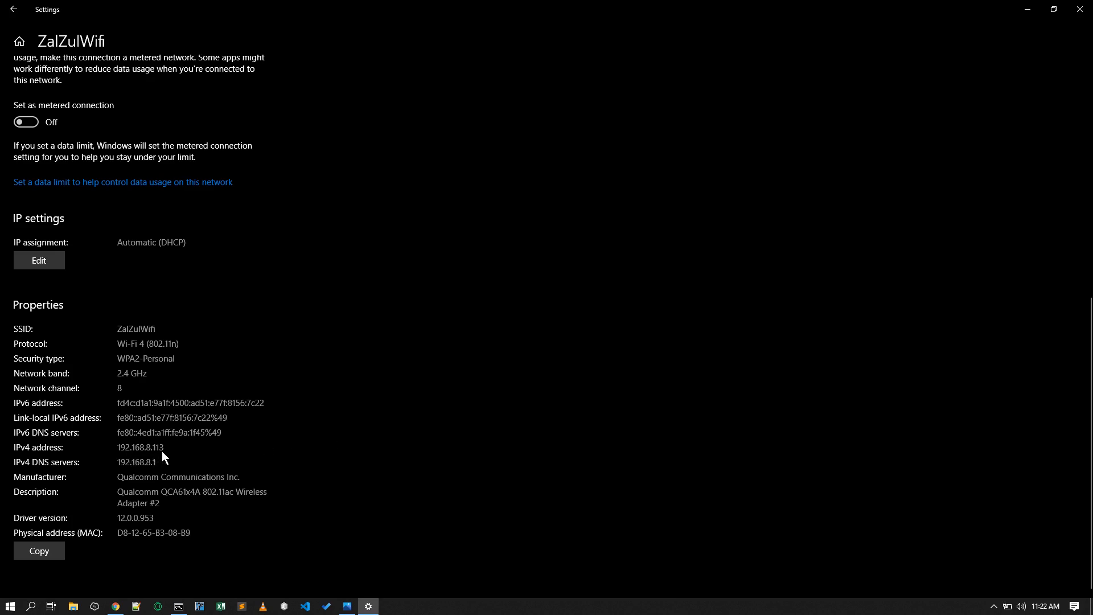
key("alt+Tab")
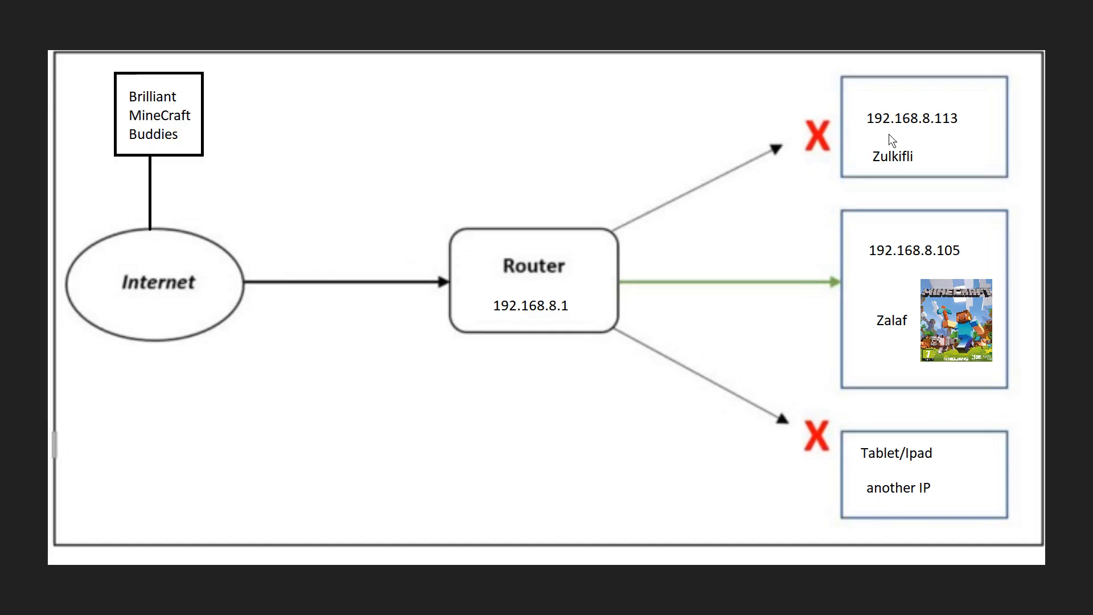
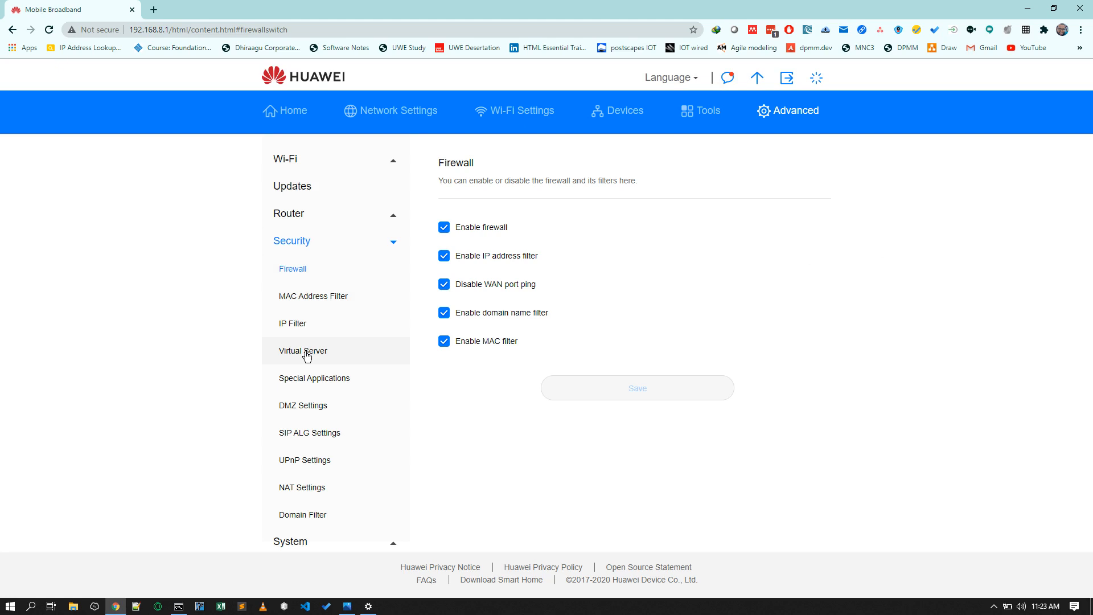
- Open the Virtual Server settings and review the Add Virtual Server form before cancelling it
left_click(306, 355)
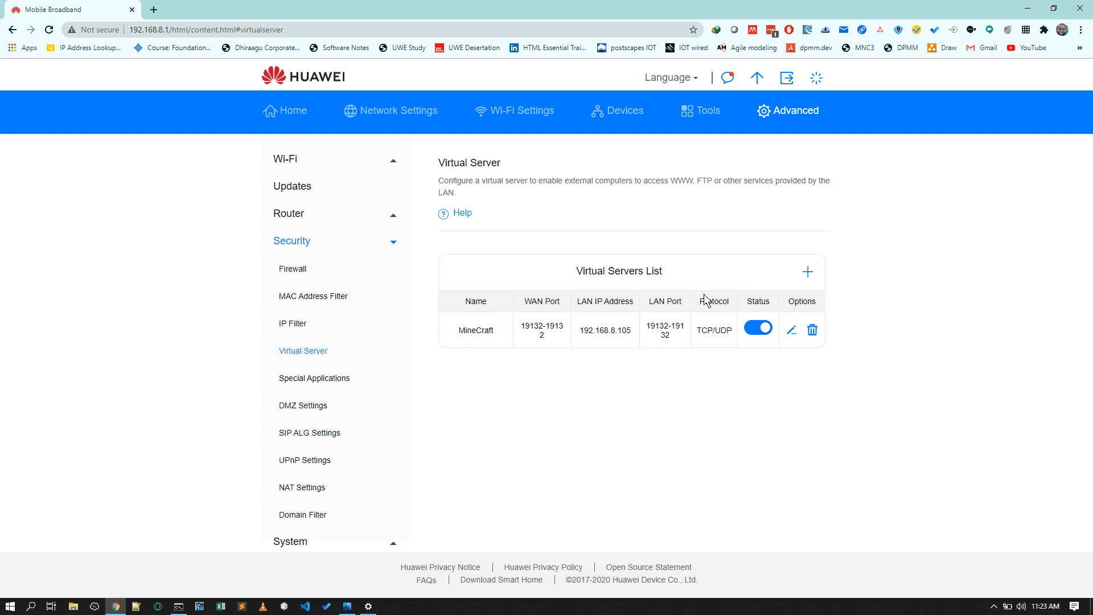
left_click(808, 272)
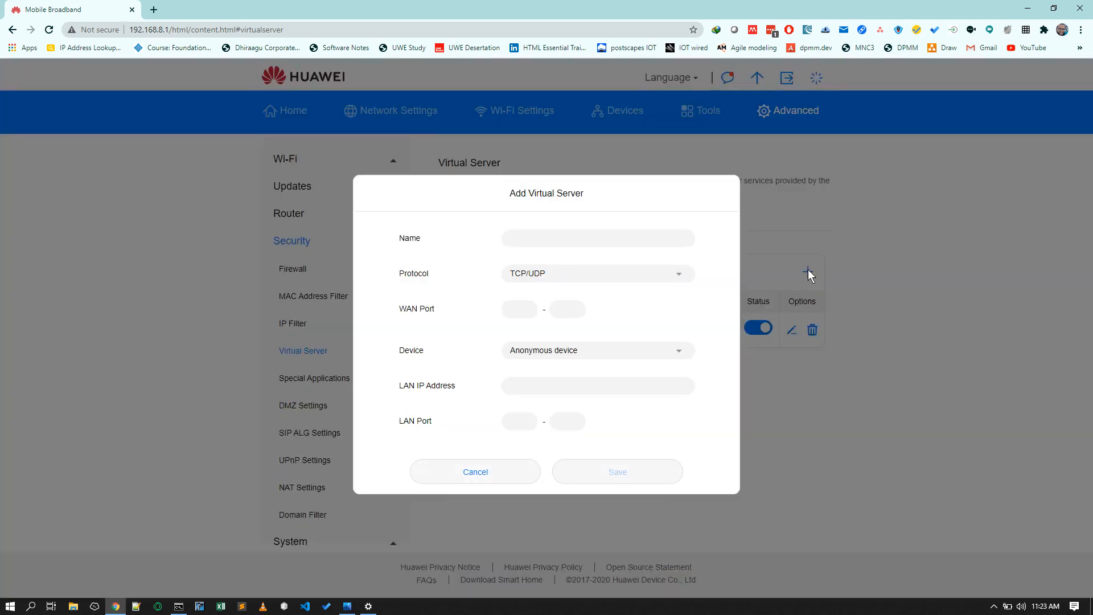
left_click(532, 243)
key("alt+Tab")
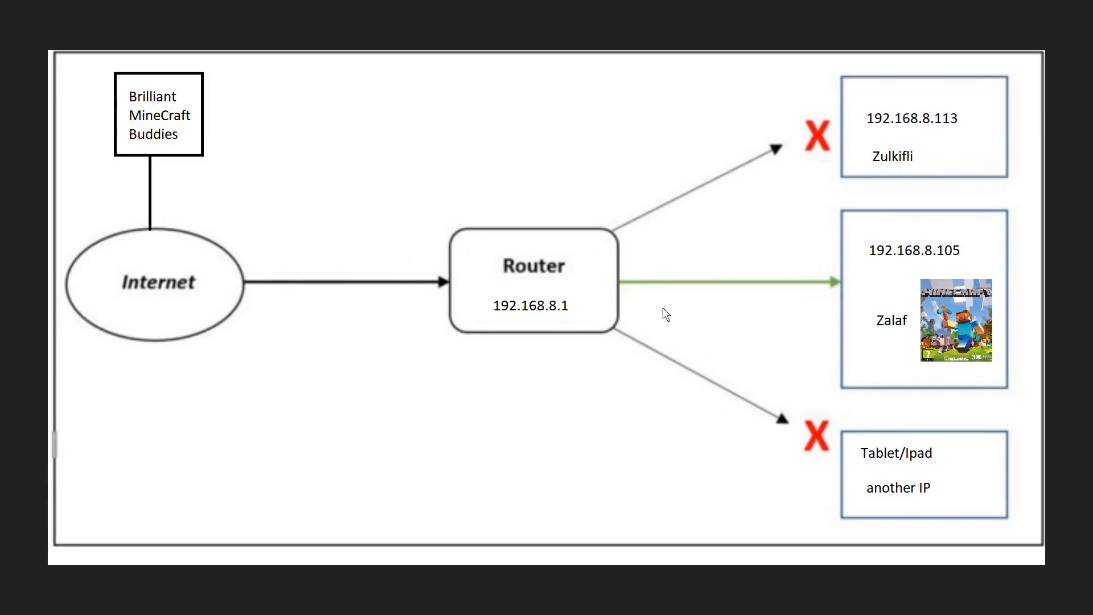
key("alt+Tab")
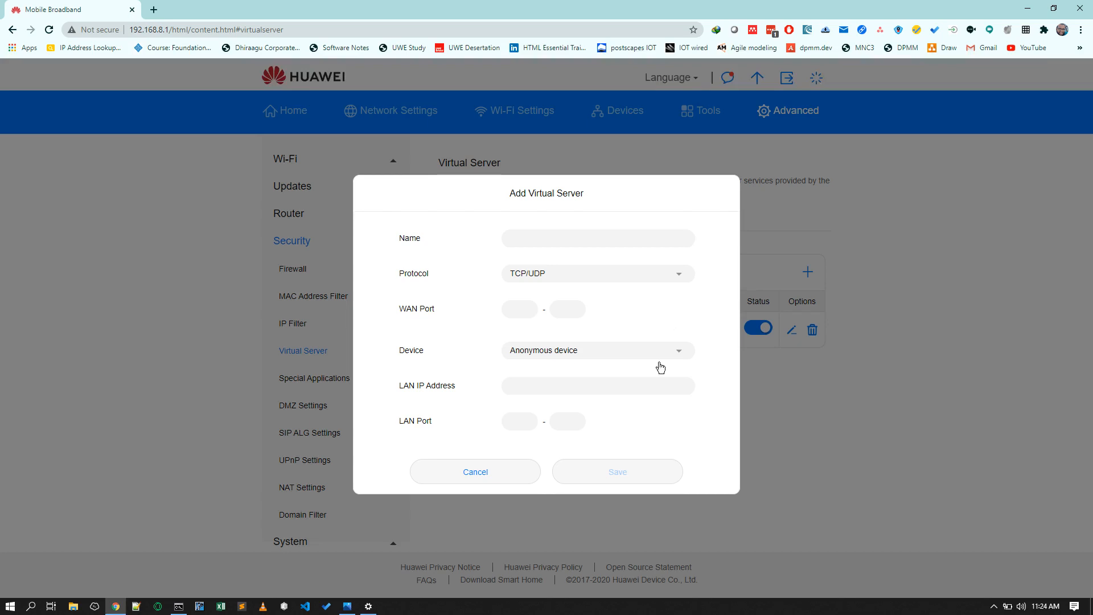
left_click(485, 470)
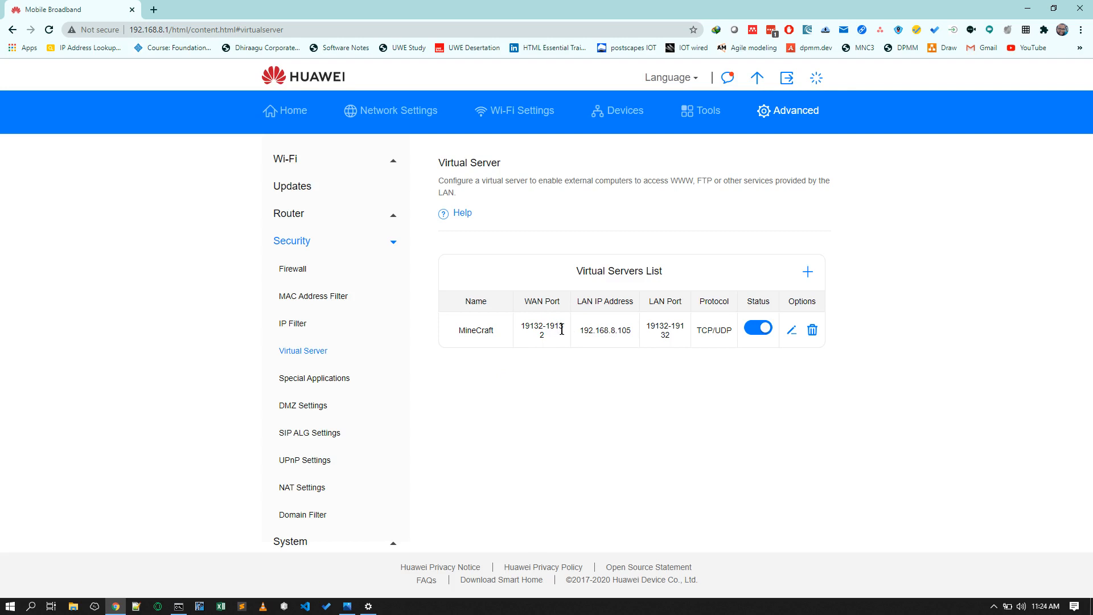
- Start adding a new virtual server named Port forwarding
key("alt+Tab")
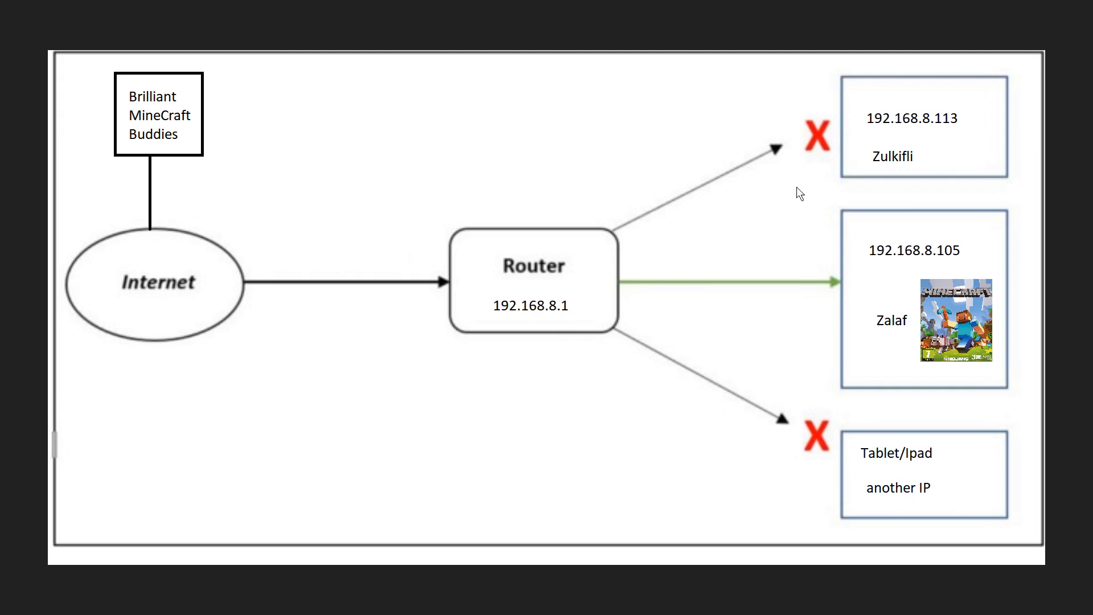
key("alt+Tab")
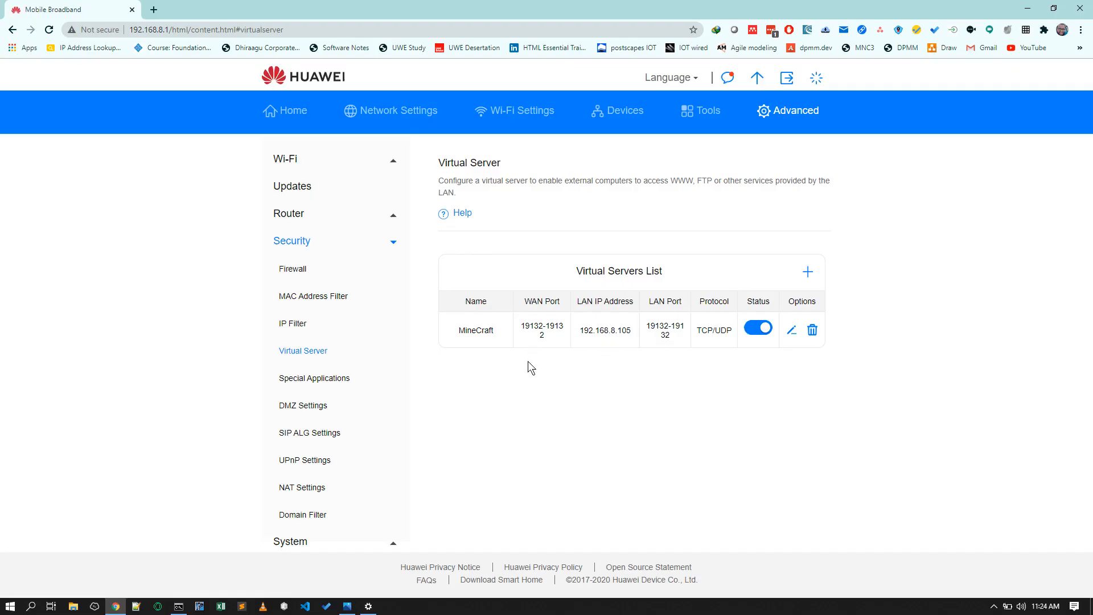
left_click(805, 269)
left_click(596, 239)
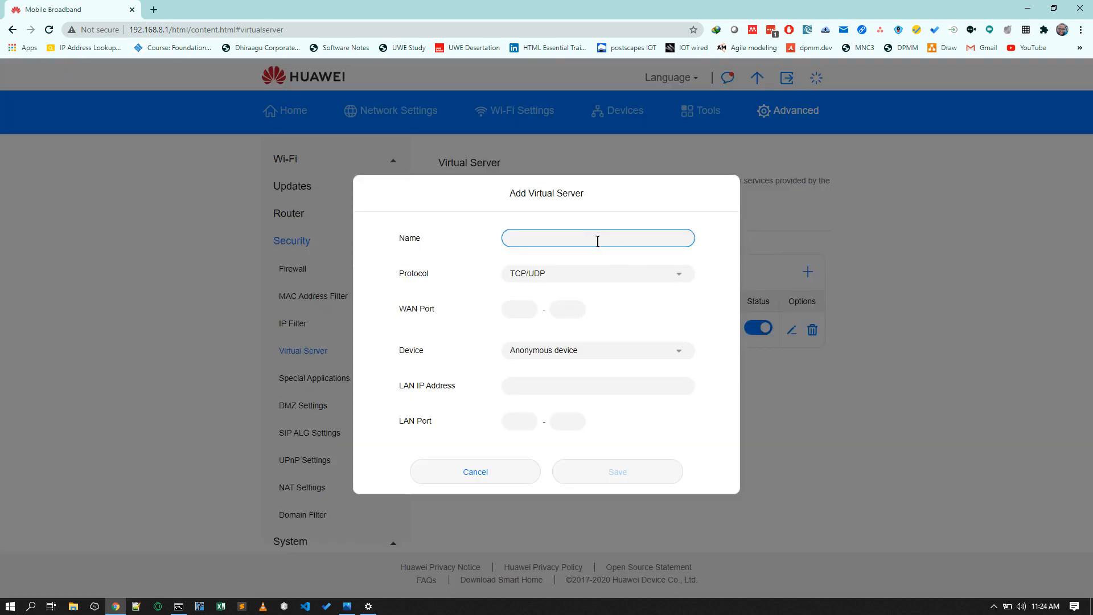
type("Port forwarding")
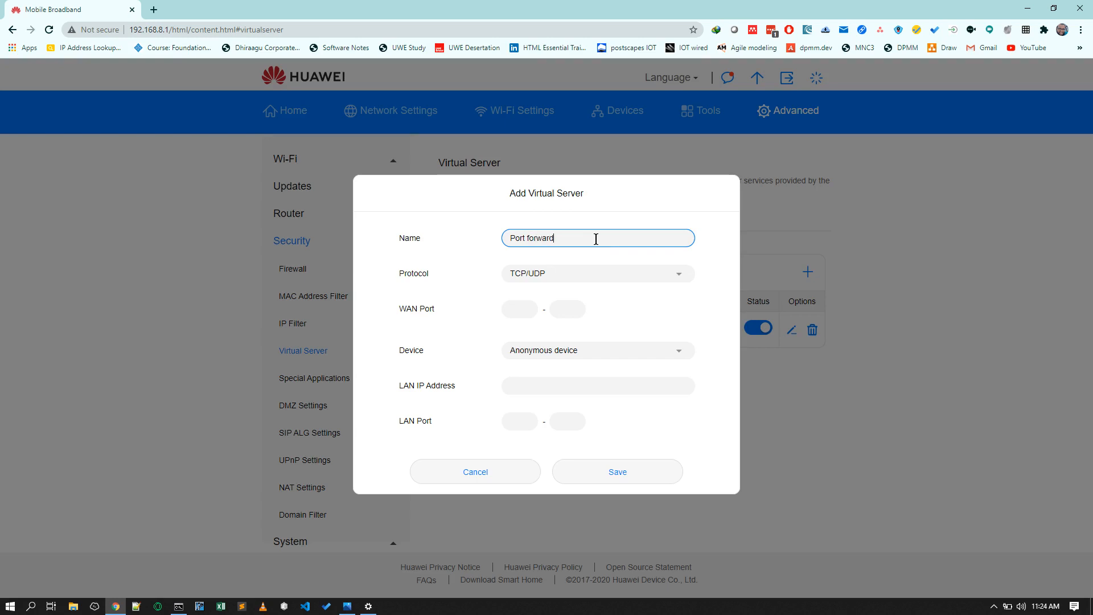
- Set the new virtual server's WAN port range to 19132 - 19132
key("Tab")
key("Tab")
key("shift+Tab")
type("19132")
left_click(567, 315)
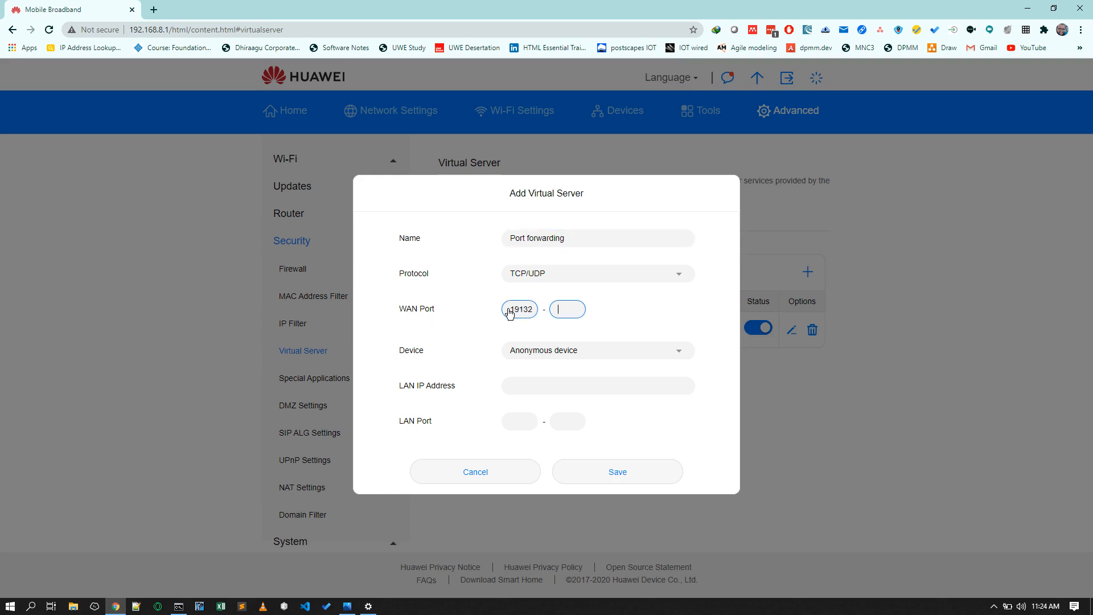
left_click_drag(507, 309, 527, 313)
key("ctrl+c")
left_click(568, 315)
key("ctrl+v")
- Set the new virtual server's LAN IP address to 192.168.8.105
left_click(669, 353)
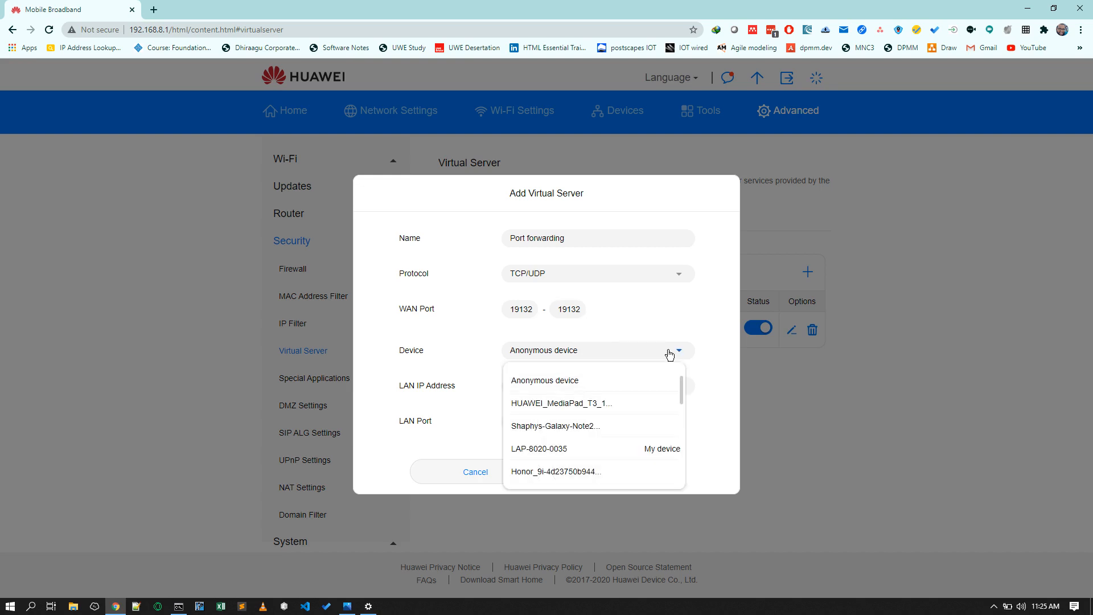
scroll(650, 414, "down", 4)
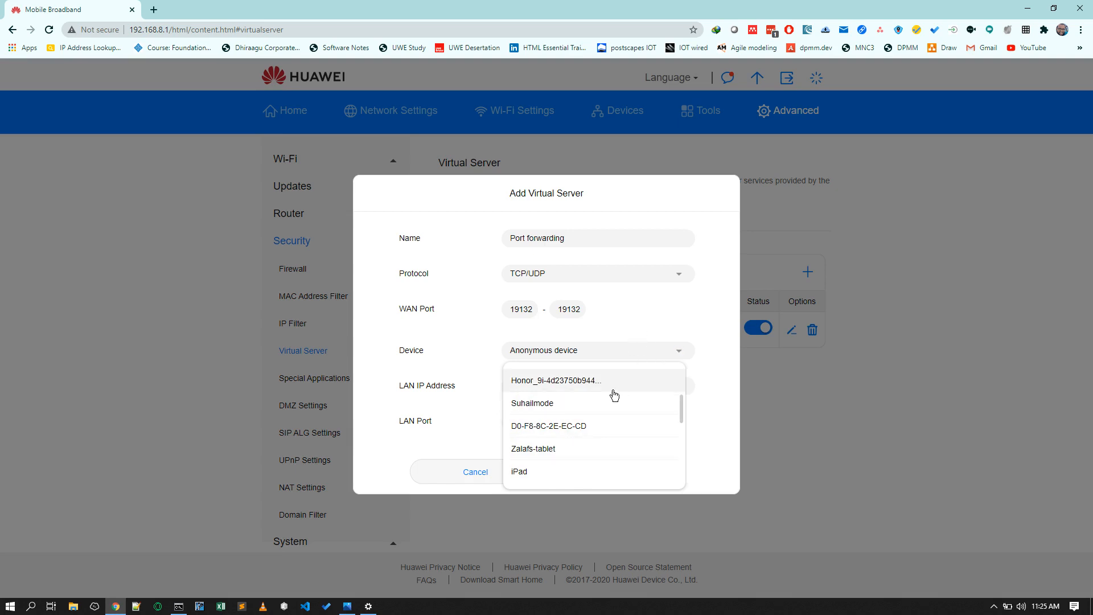
left_click(692, 326)
left_click(639, 383)
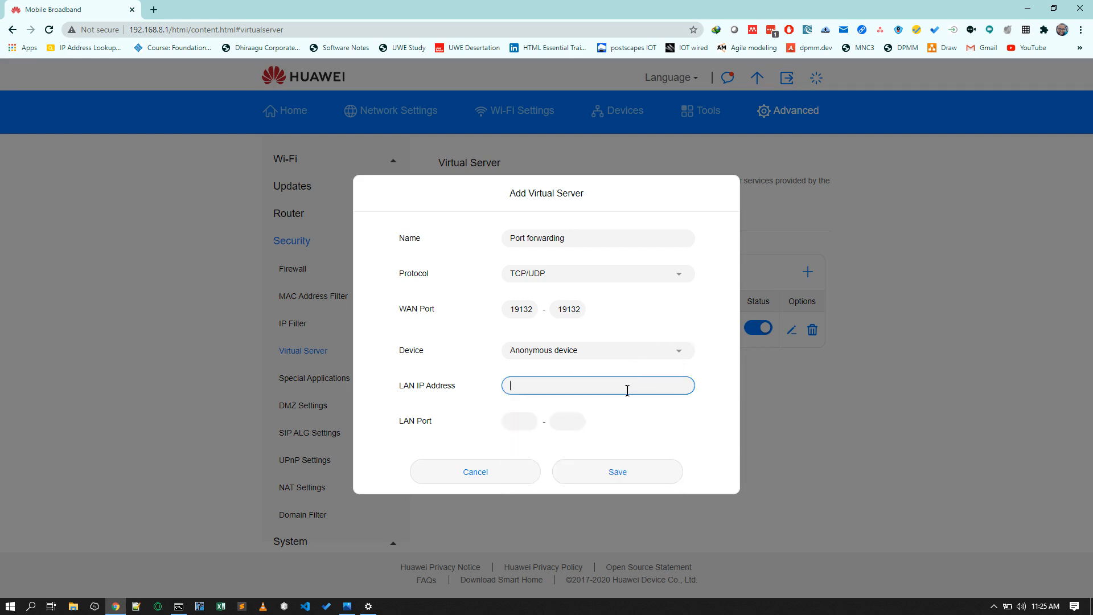
type("192.168.8.105")
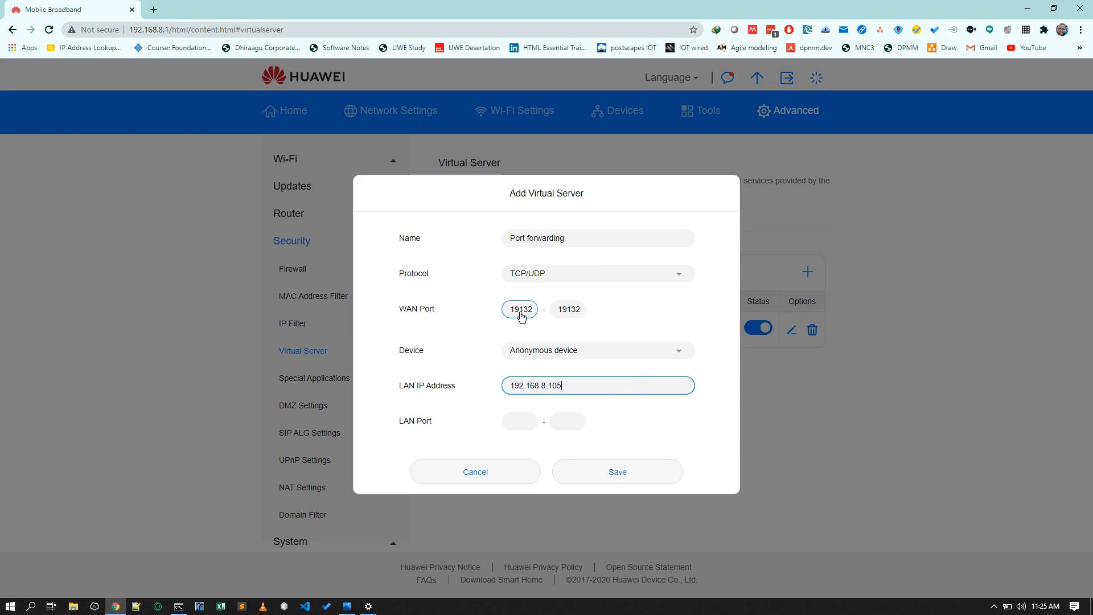
- Cancel the Add Virtual Server form without saving
key("alt+Tab")
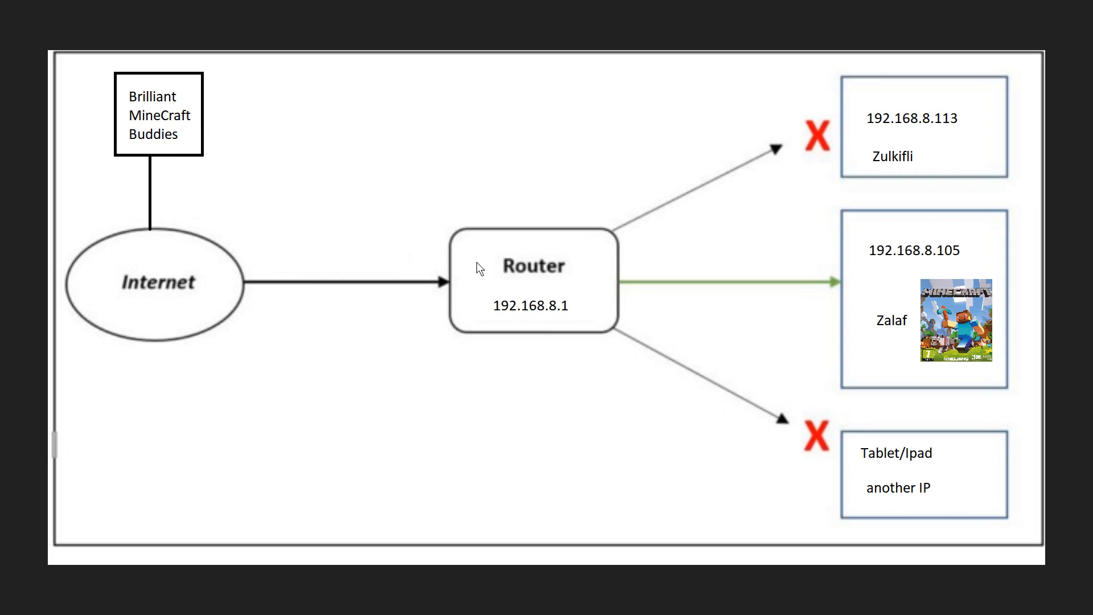
key("alt+Tab")
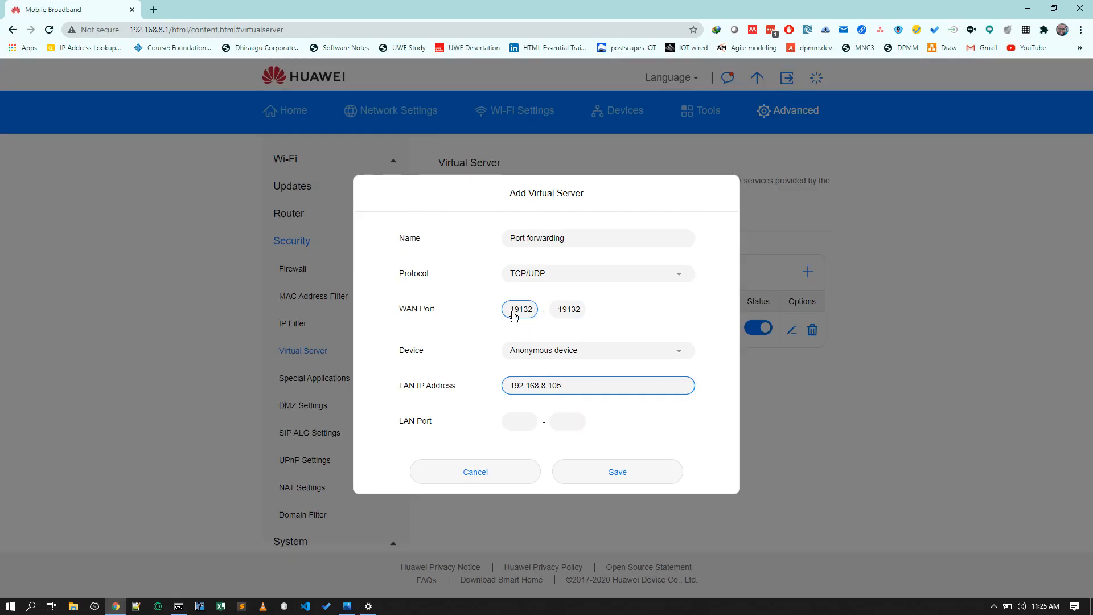
left_click(509, 474)
- Open a new Add Virtual Server form and fill the WAN port range with 19132 - 19132
key("alt+Tab")
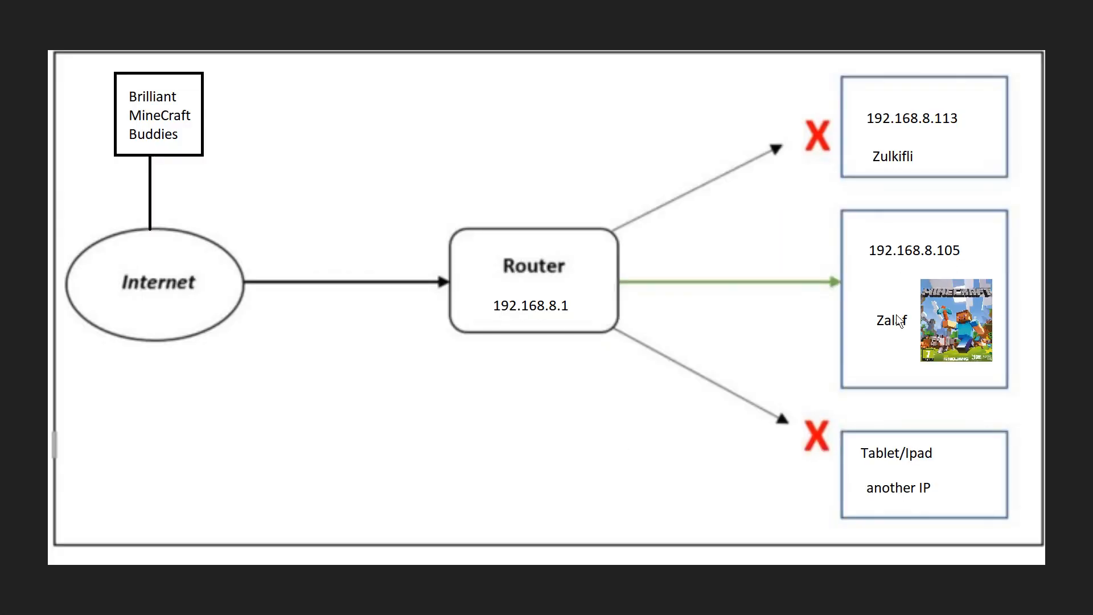
key("alt+Tab")
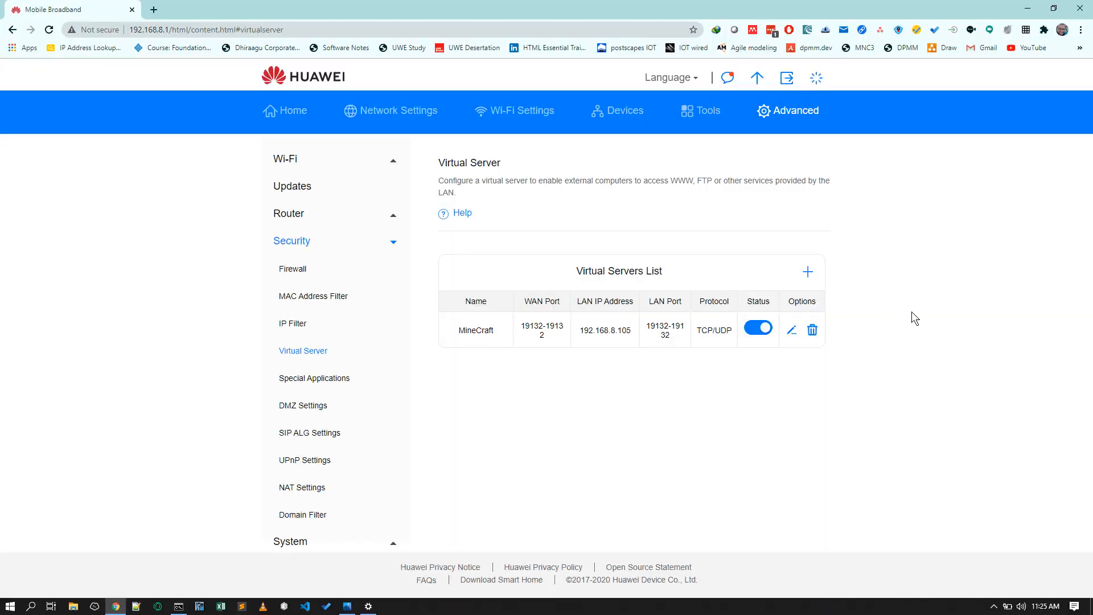
left_click(808, 276)
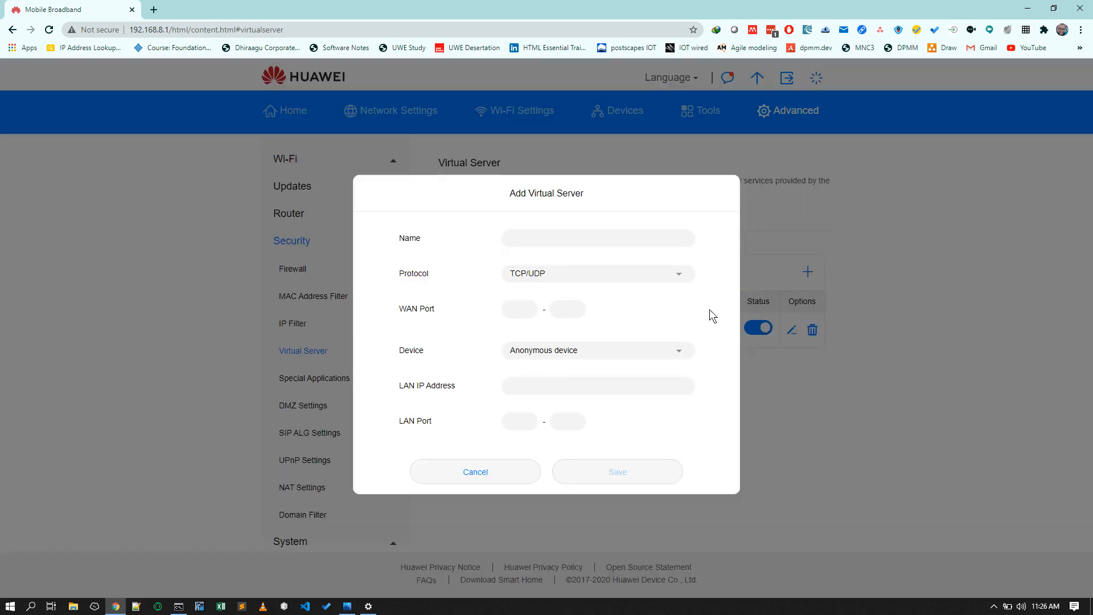
left_click(518, 312)
left_click(529, 333)
left_click(566, 310)
left_click(571, 337)
- Fill the LAN port with 19132 and cancel the form
left_click(524, 422)
type("19132")
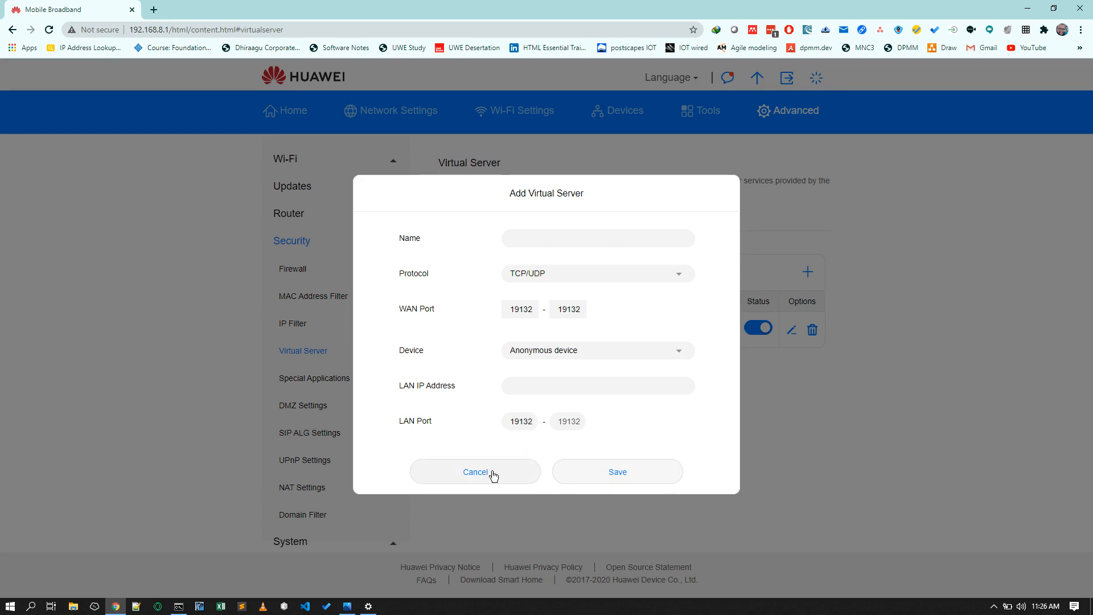
left_click(492, 474)
key("alt+Tab")
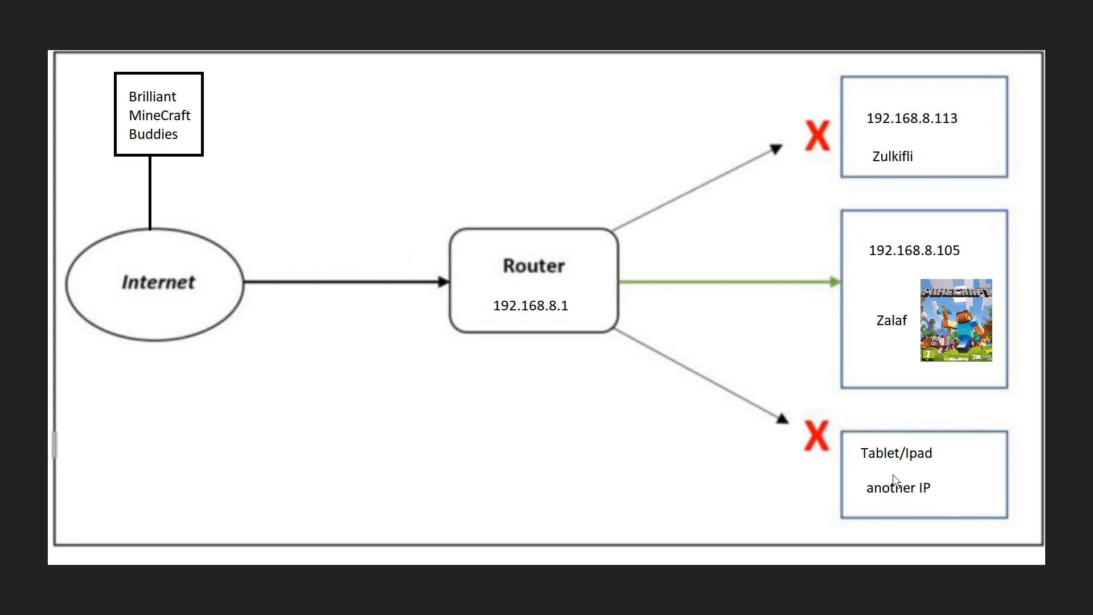
key("alt+Tab")
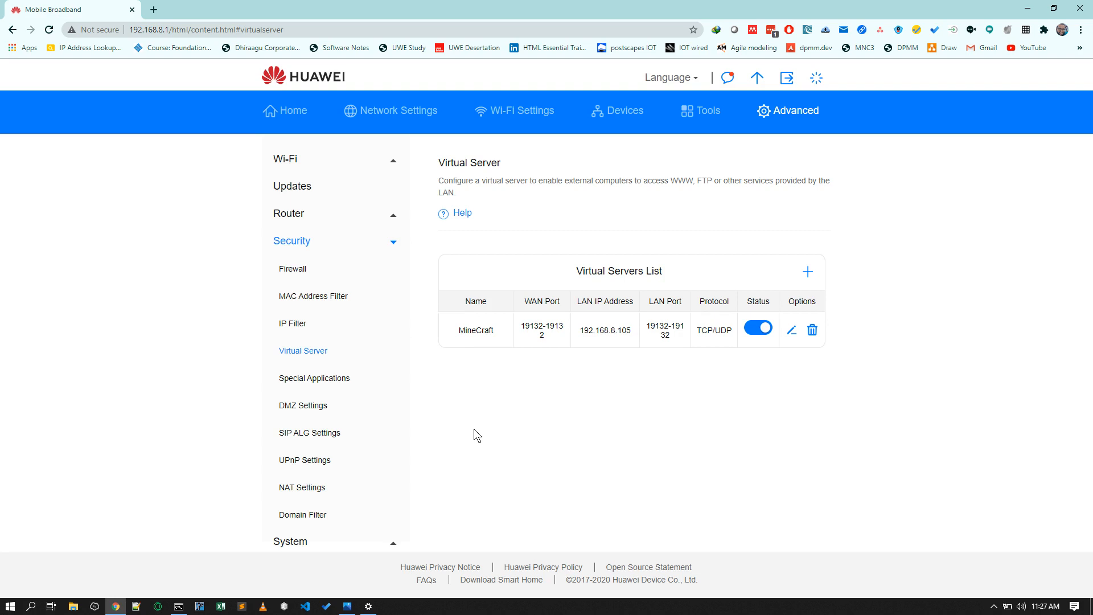
key("alt+Tab")
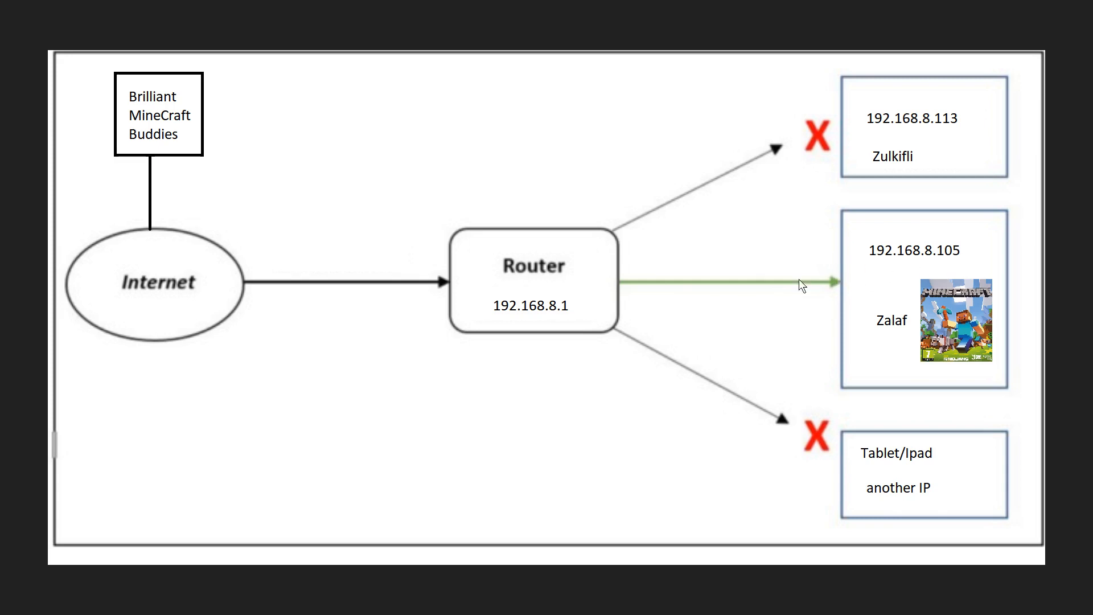
key("alt+Tab")
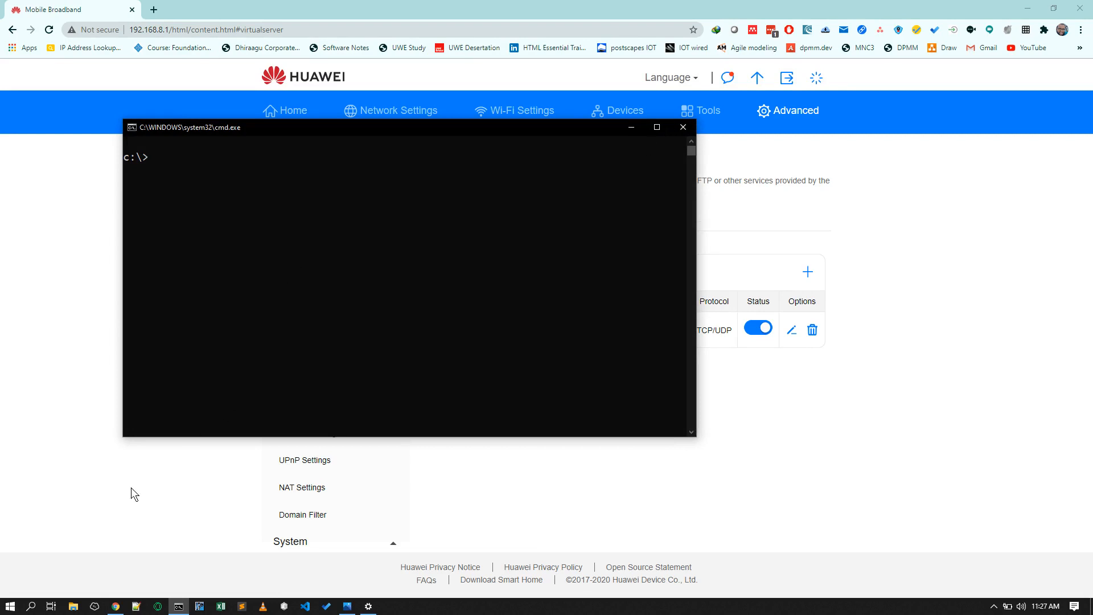
- Open the Command Prompt, maximize it, and enter the ipconfig command
left_click(10, 605)
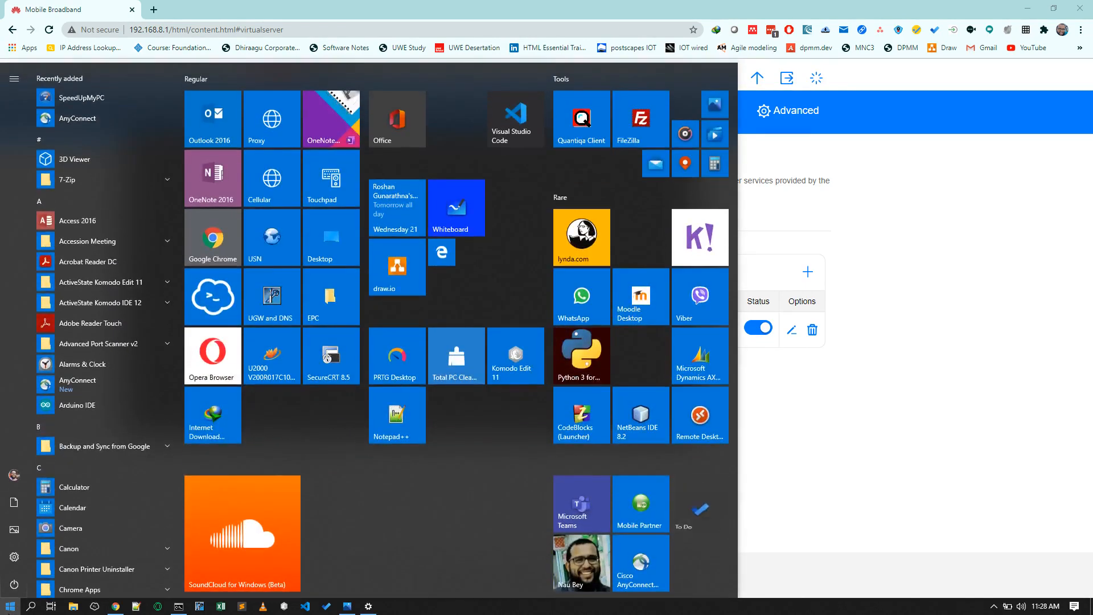
type("cmd")
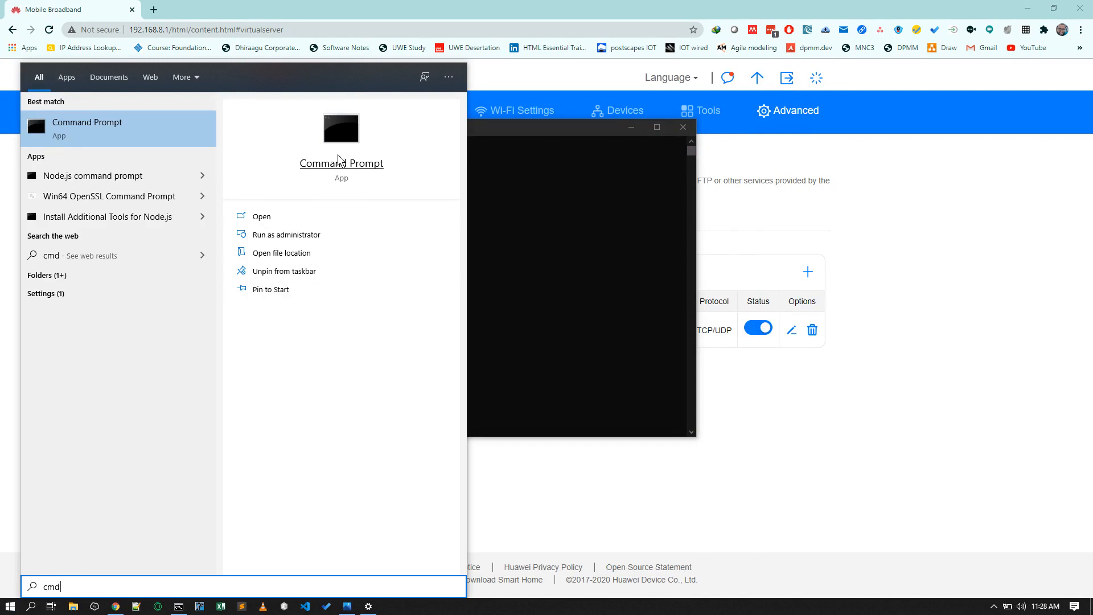
left_click(496, 134)
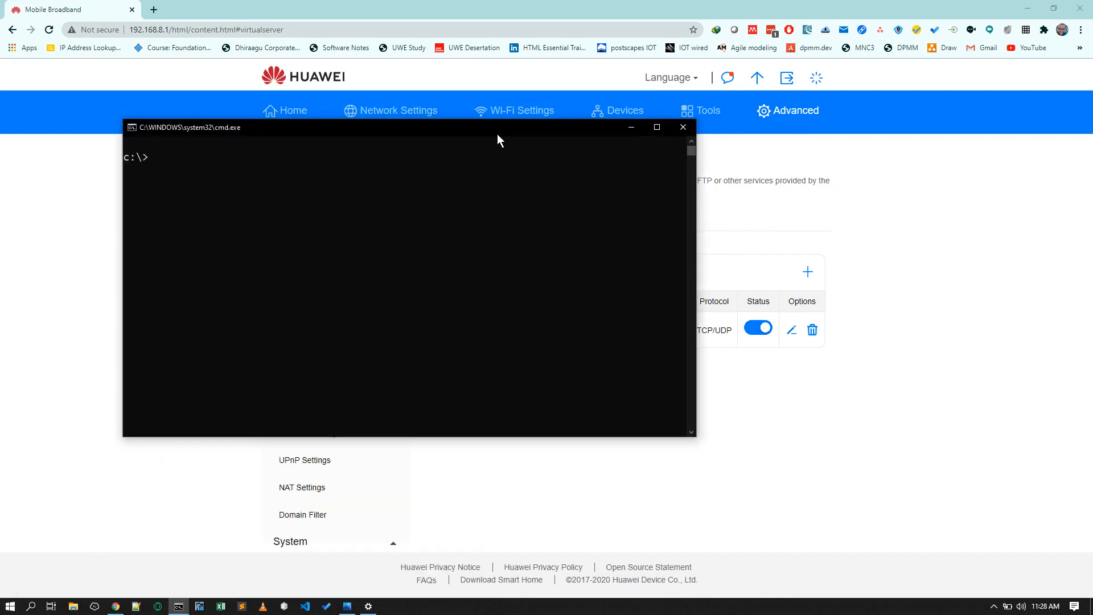
left_click(659, 129)
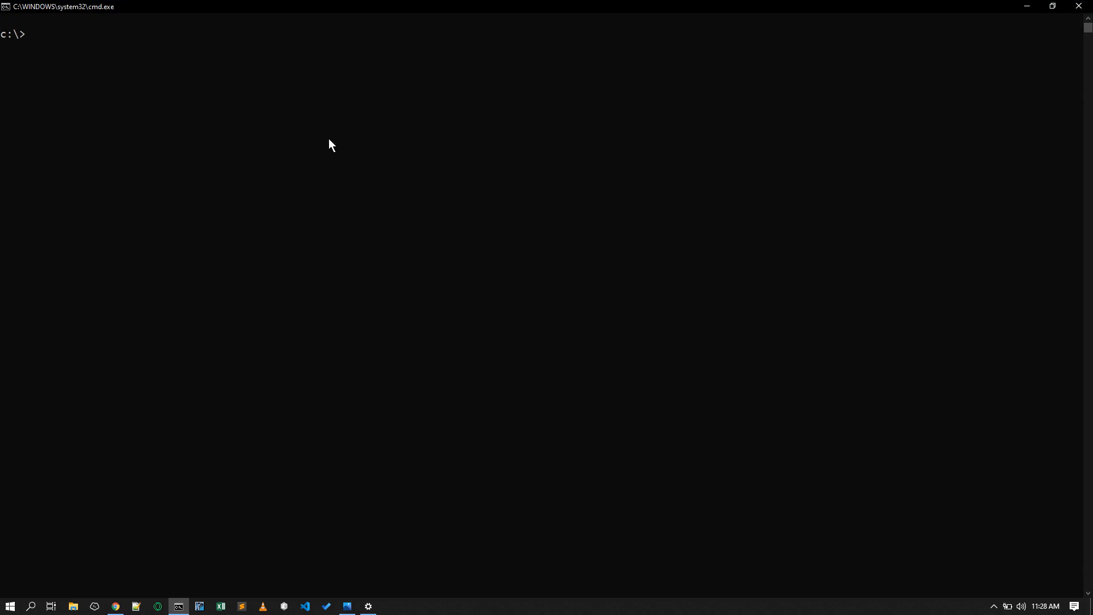
type("ipconfig")
- Check the computer's Wi-Fi IP properties, then open the router's DHCP settings page
left_click(367, 607)
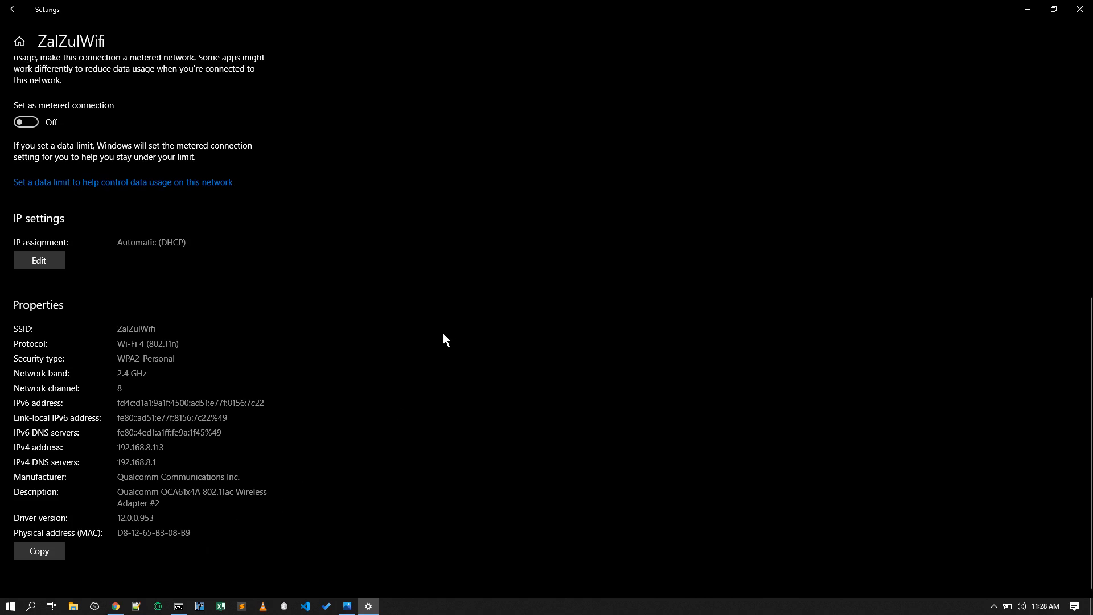
left_click(117, 606)
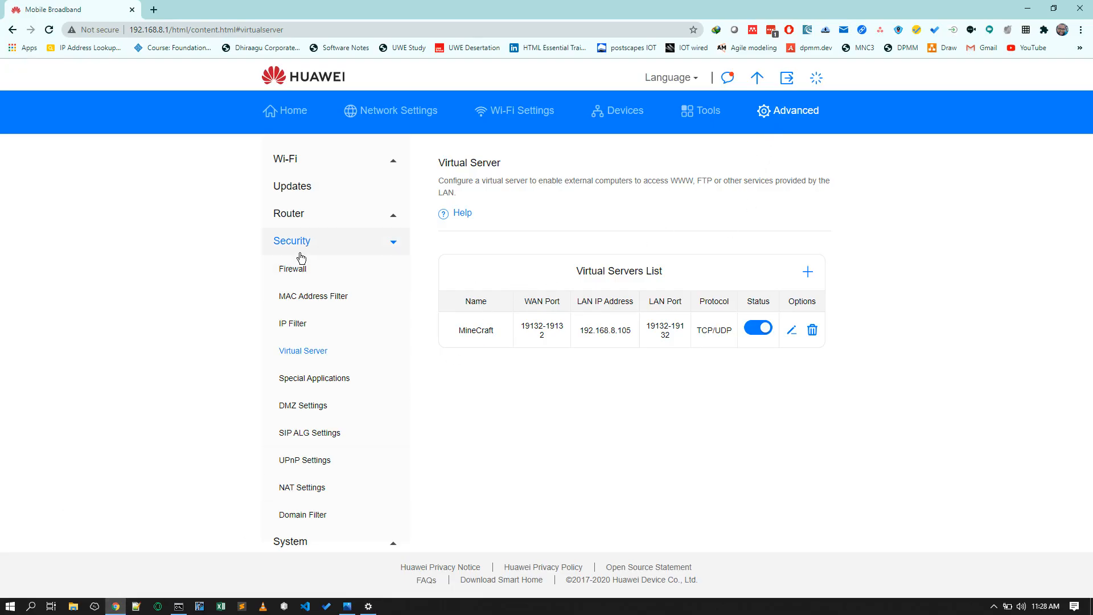
left_click(294, 214)
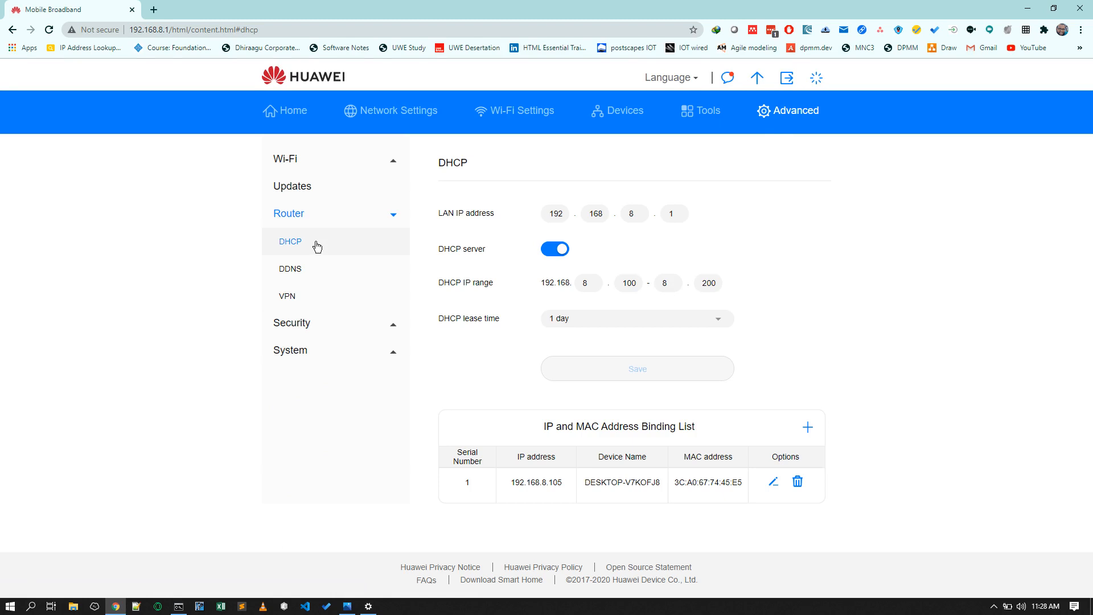
- Compare the DHCP settings and IP binding list with the device IP addresses in the network diagram
key("alt+Tab")
left_click(906, 303)
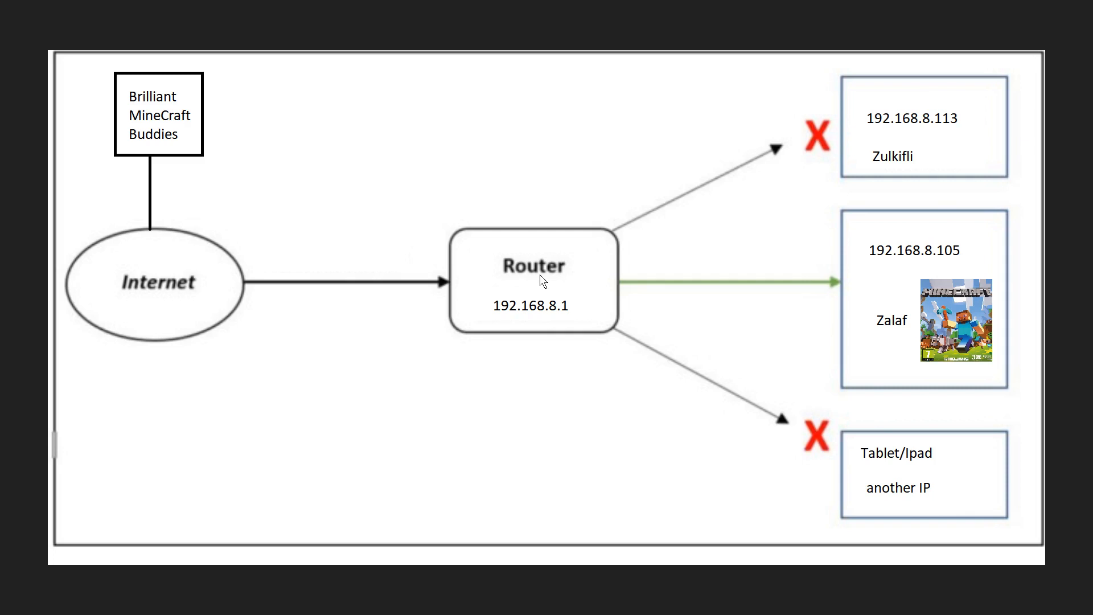
key("alt+Tab")
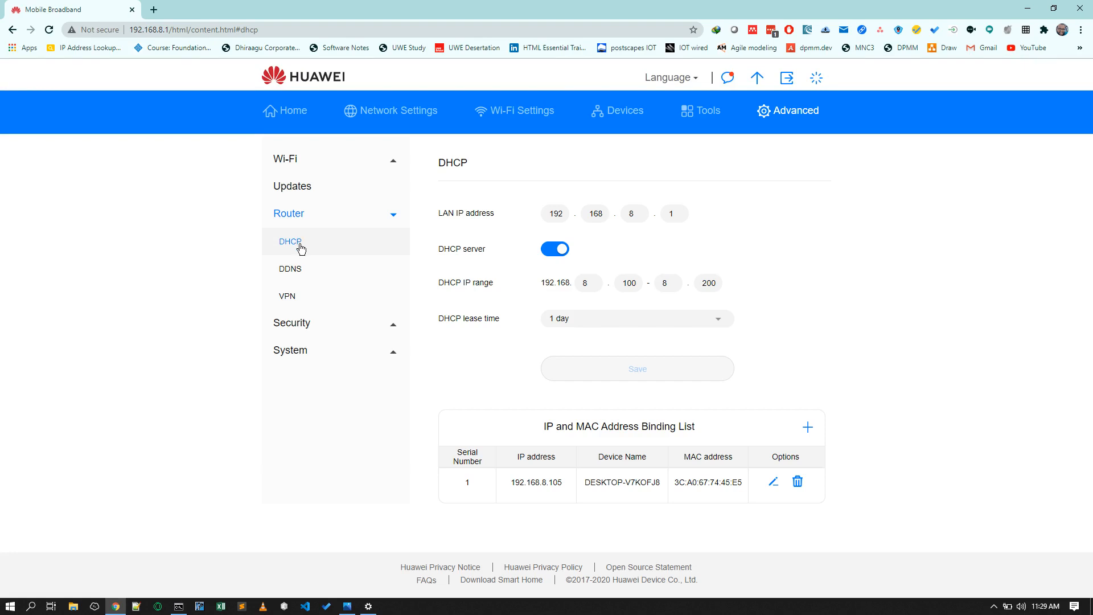
key("alt+Tab")
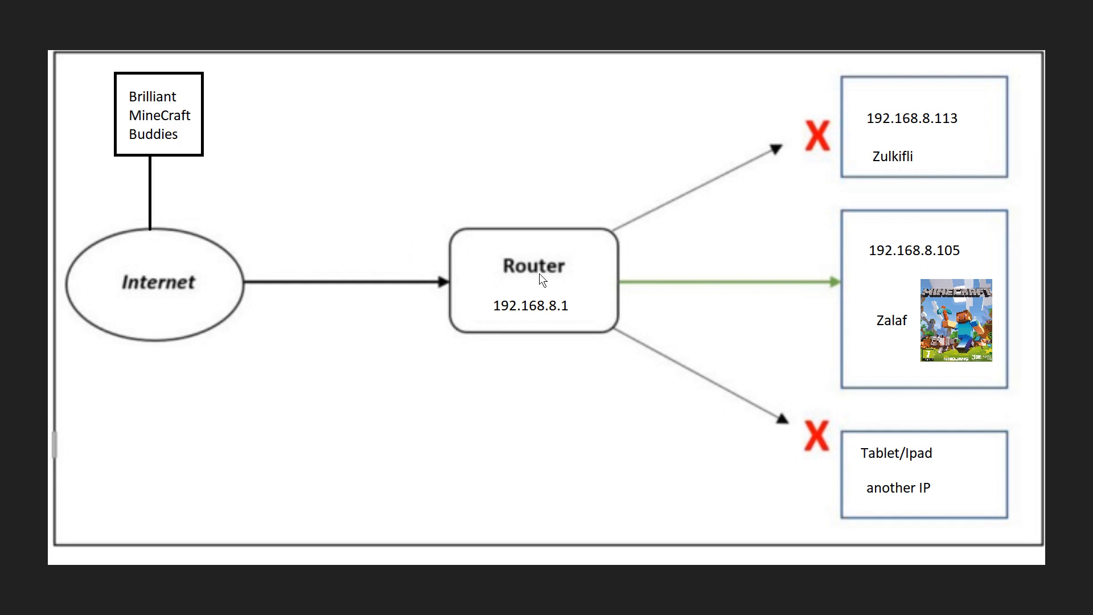
- Open a new IP and MAC address binding entry and enter 192.168.8.105 as its IP address
key("alt+Tab")
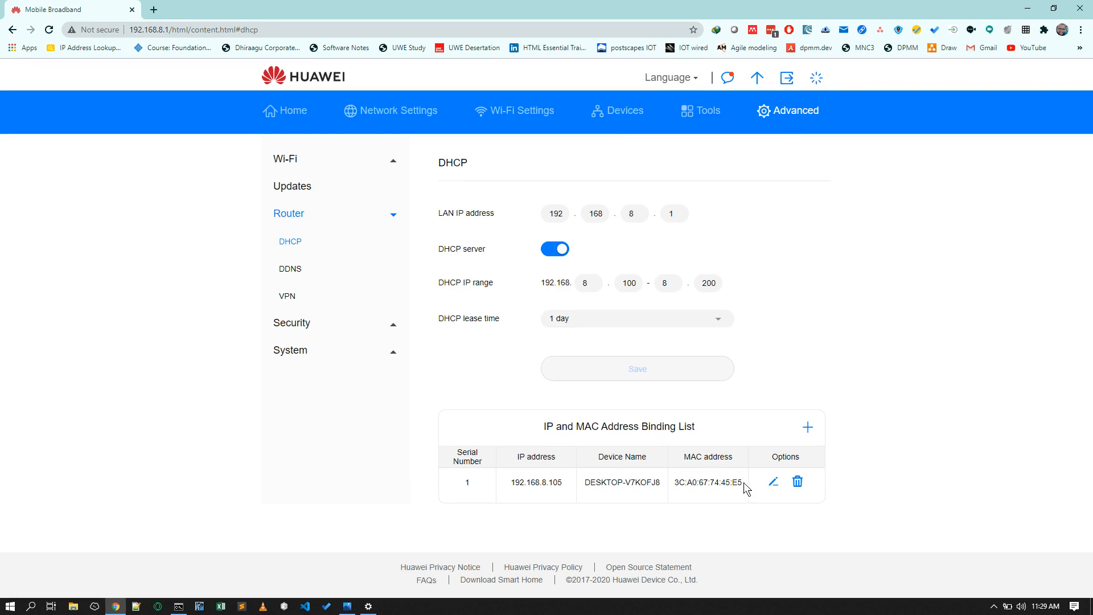
left_click_drag(565, 484, 491, 493)
left_click(917, 379)
left_click(808, 428)
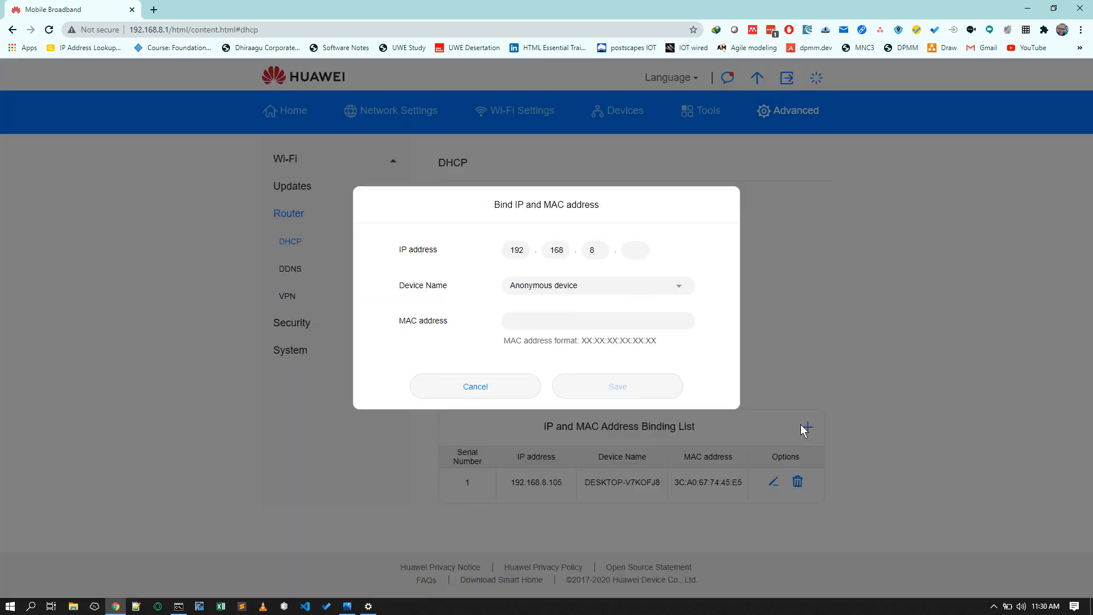
left_click(635, 257)
type("105")
left_click(596, 317)
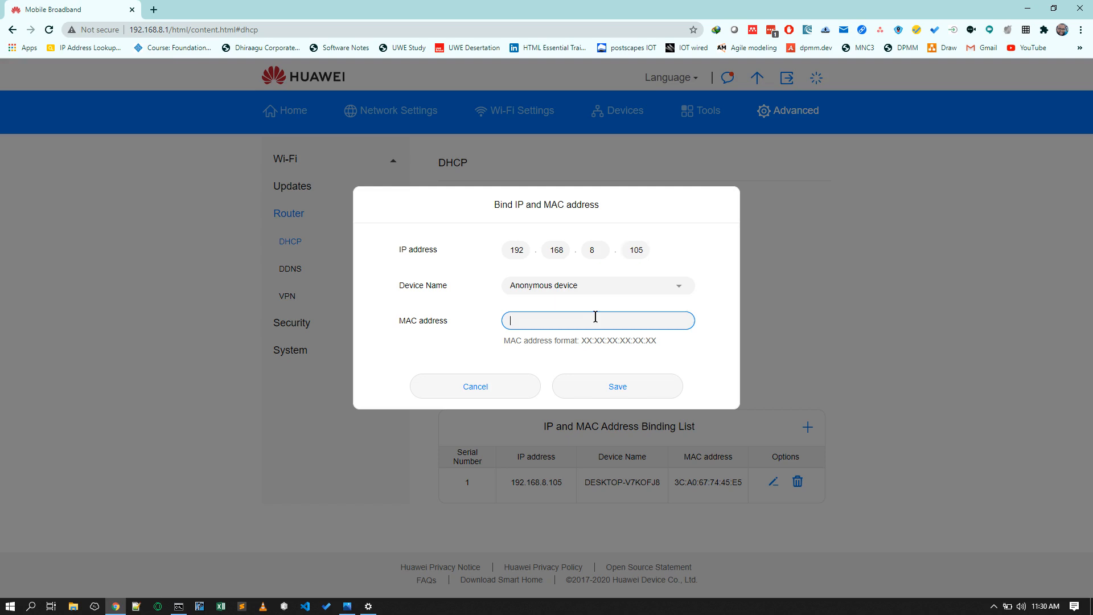
- Switch between the Wi-Fi settings, the Command Prompt and the binding dialog to look up the device details
left_click(369, 607)
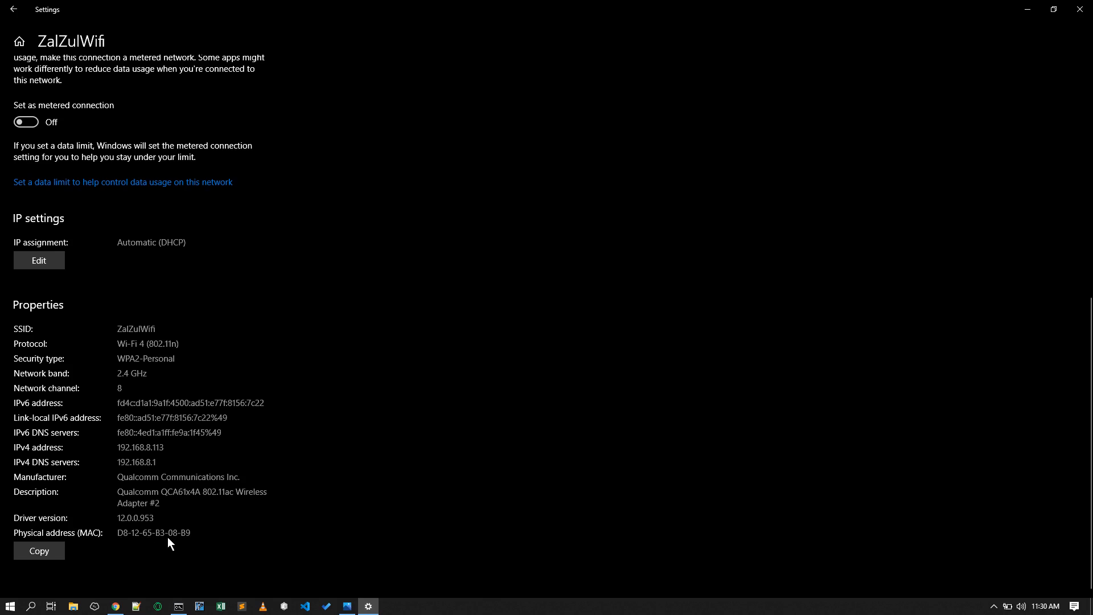
left_click(369, 607)
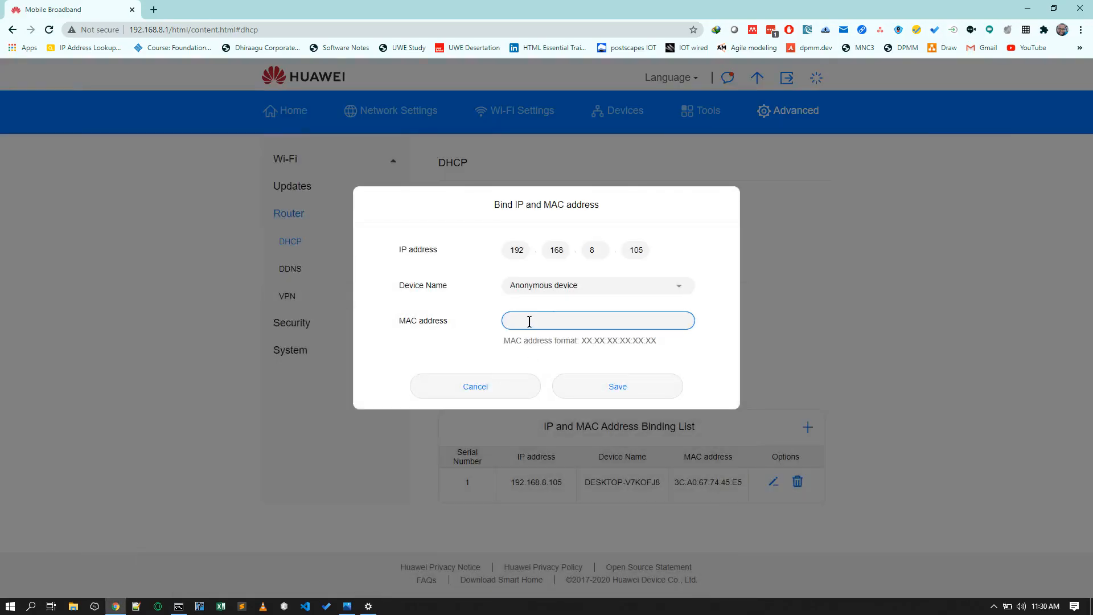
left_click(593, 340)
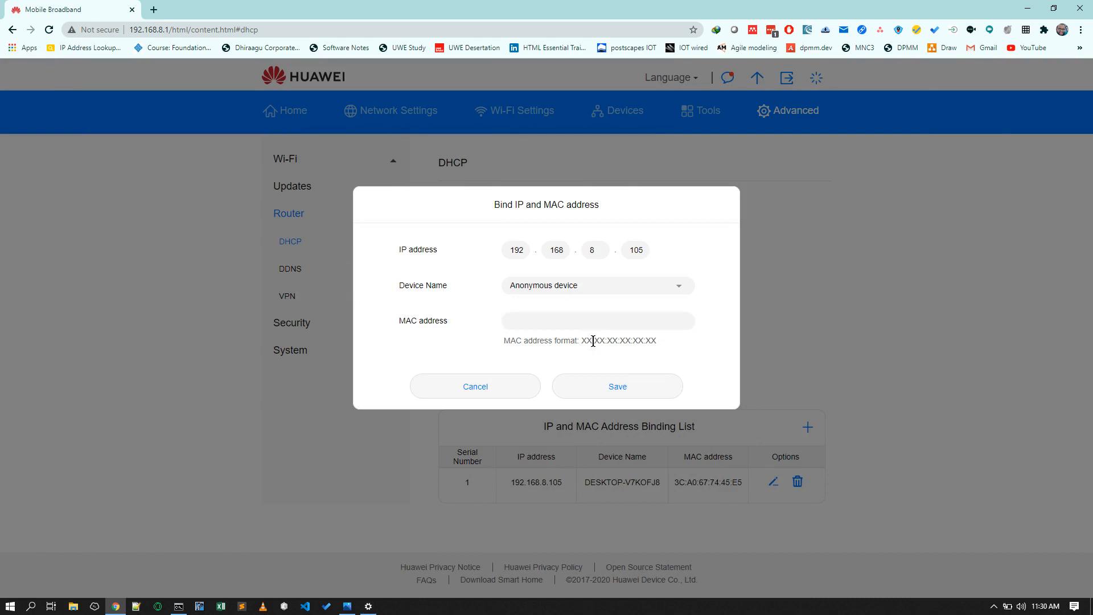
left_click(576, 326)
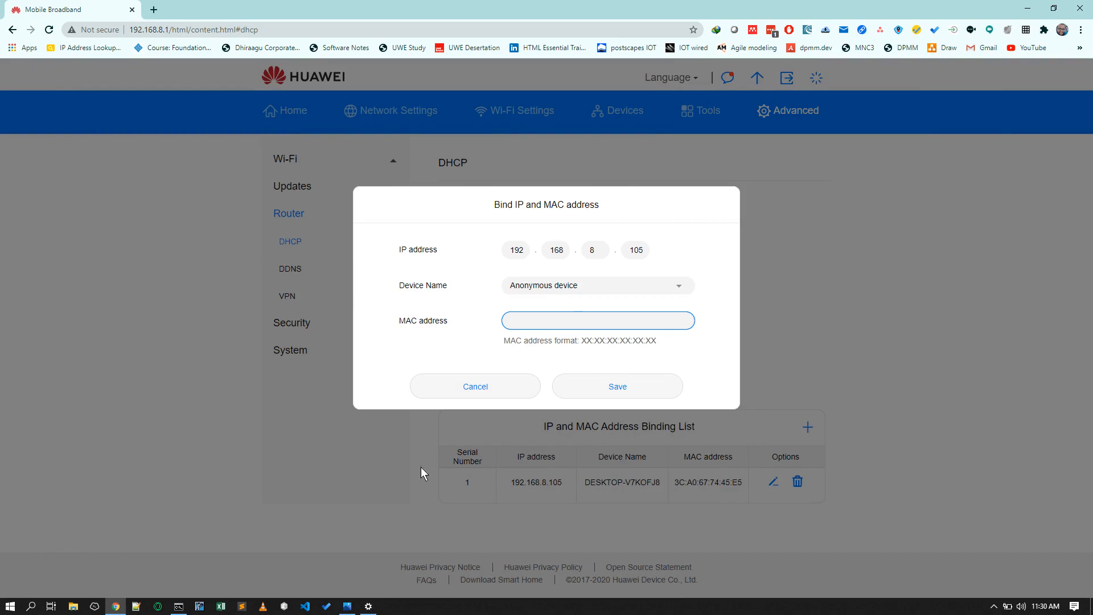
left_click(178, 606)
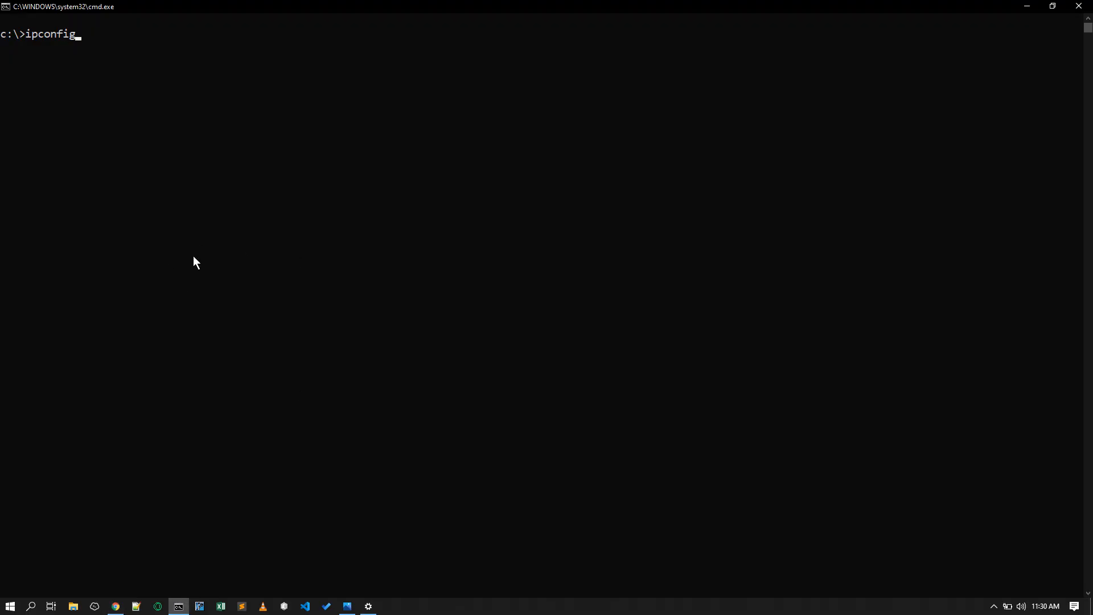
left_click(368, 606)
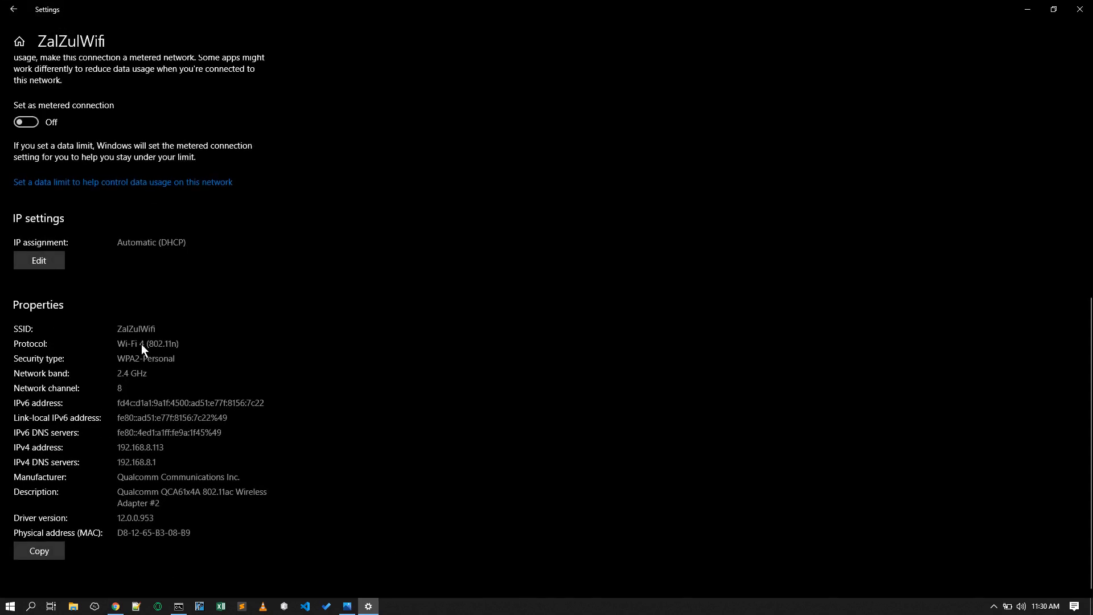
left_click(369, 606)
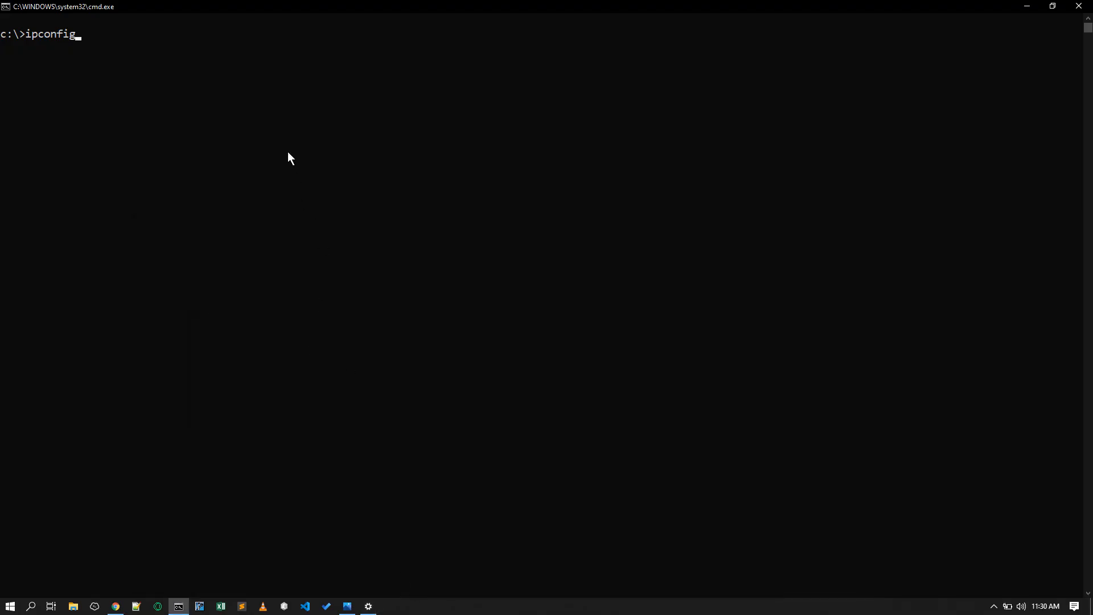
- Run ipconfig and ipconfig /all, highlighting the Wi-Fi adapter's gateway and physical address lines
key("Return")
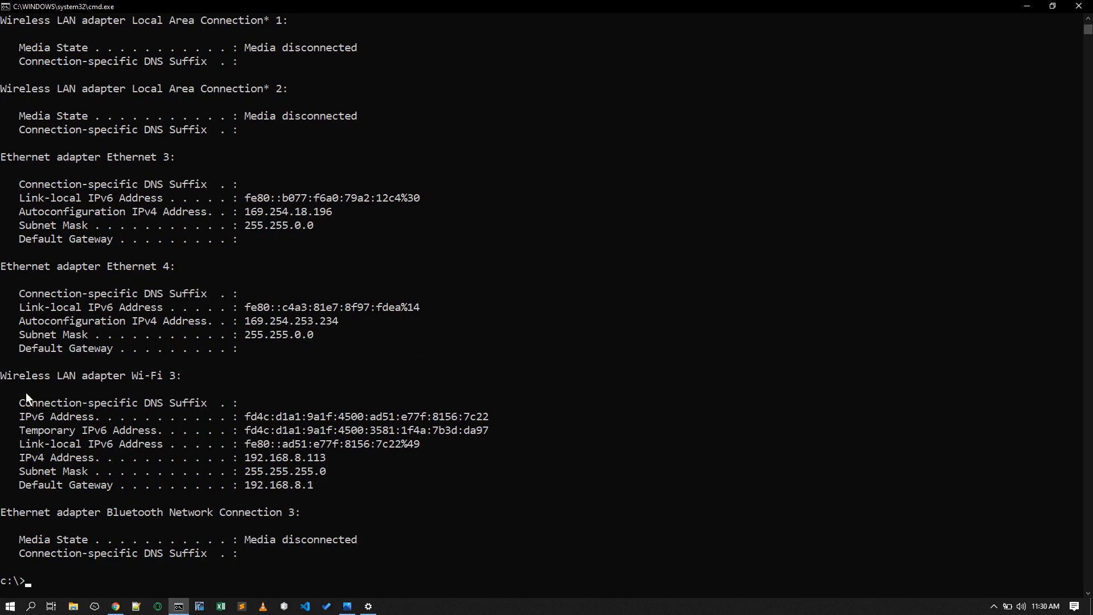
left_click_drag(2, 376, 75, 377)
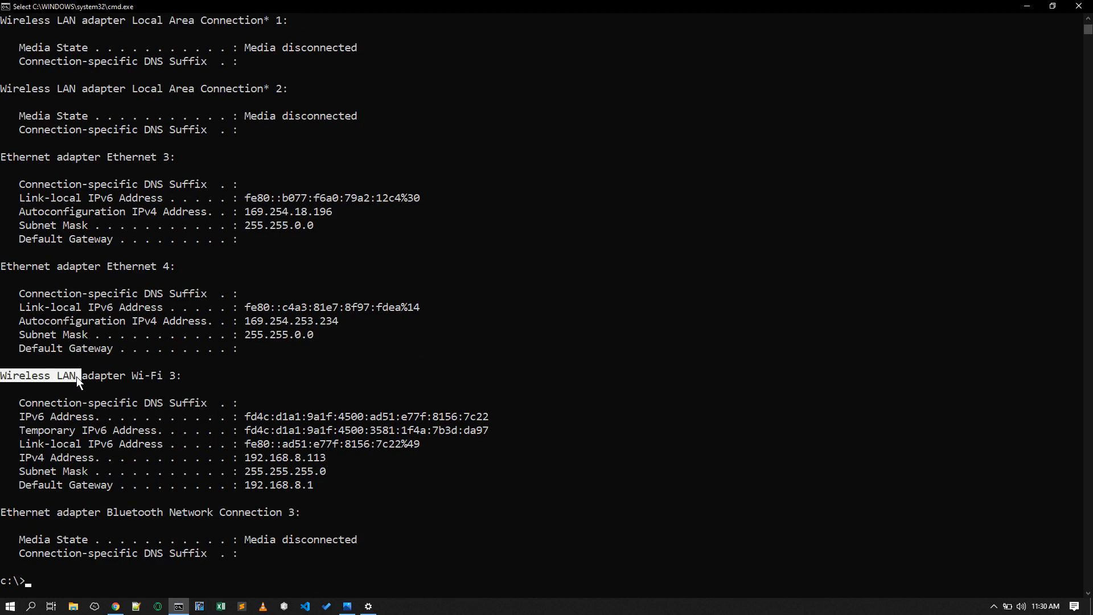
left_click_drag(325, 457, 16, 445)
left_click_drag(325, 489, 12, 484)
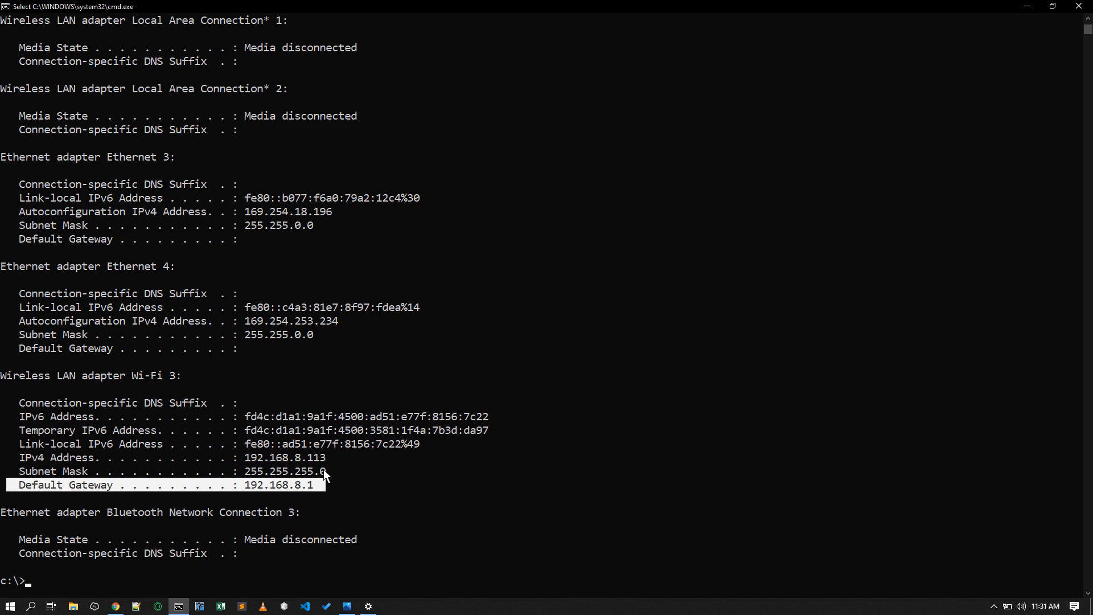
key("Escape")
key("Up")
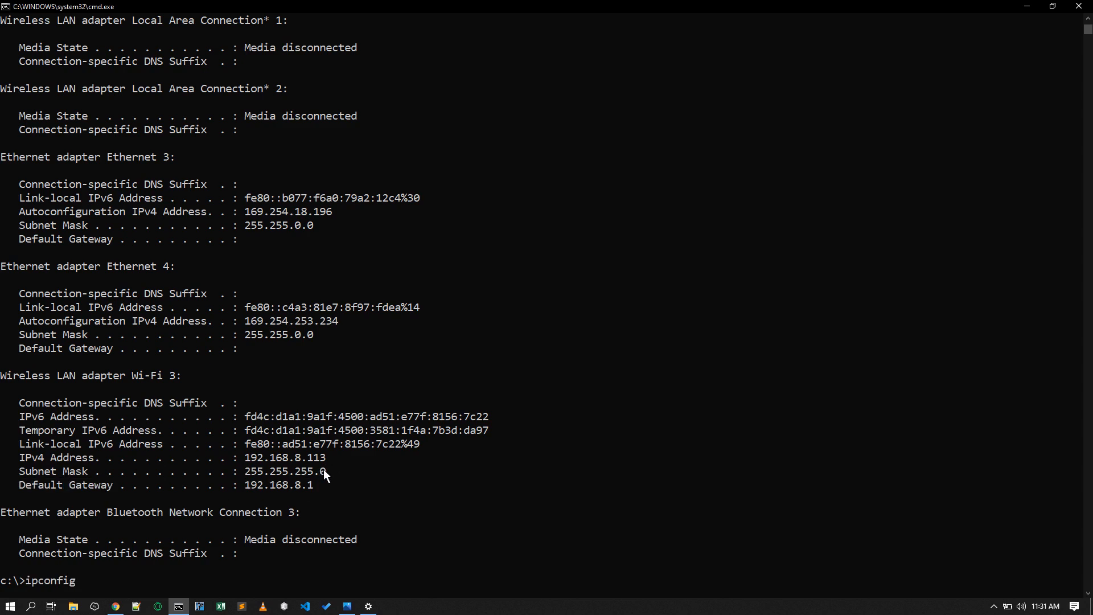
type("/all")
key("Return")
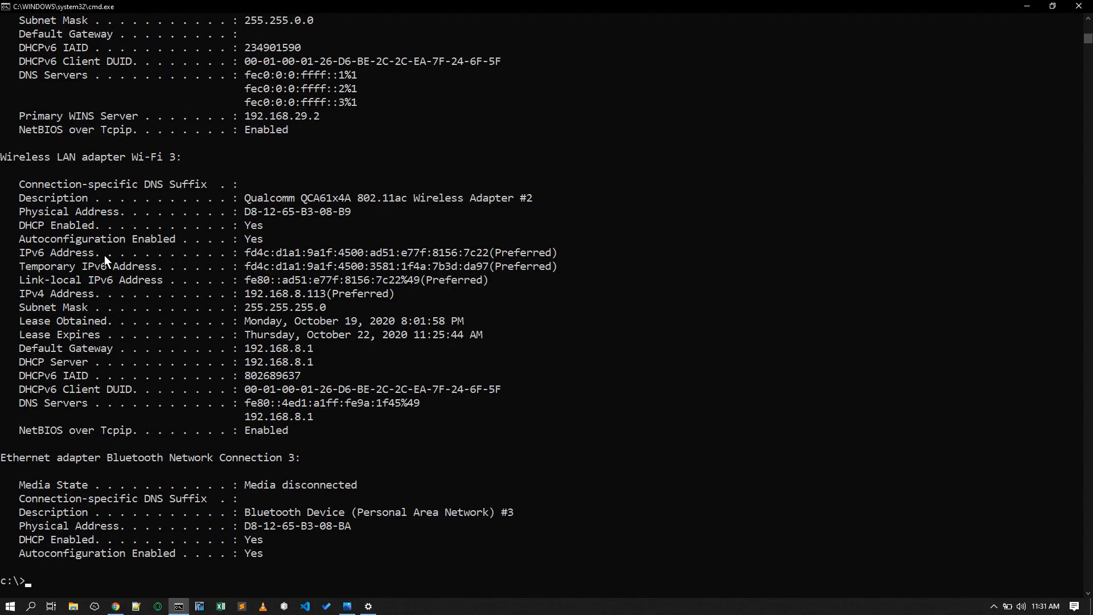
left_click_drag(19, 162, 114, 163)
left_click_drag(356, 210, 22, 208)
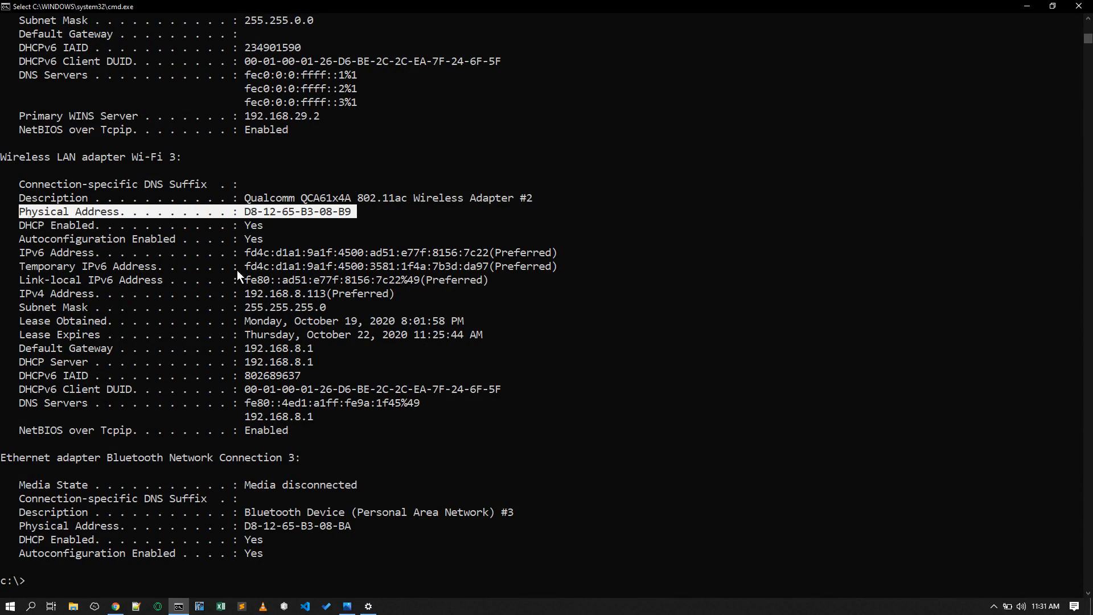
- Open the ZalZulWifi connection properties from the network flyout and review the listed adapter properties
left_click(369, 607)
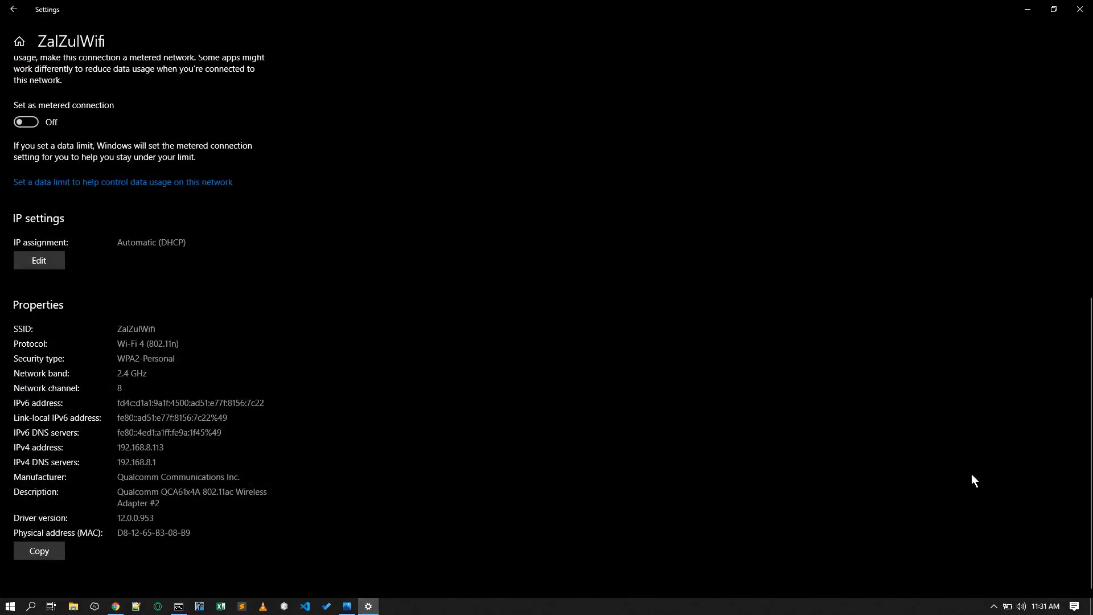
left_click(1074, 606)
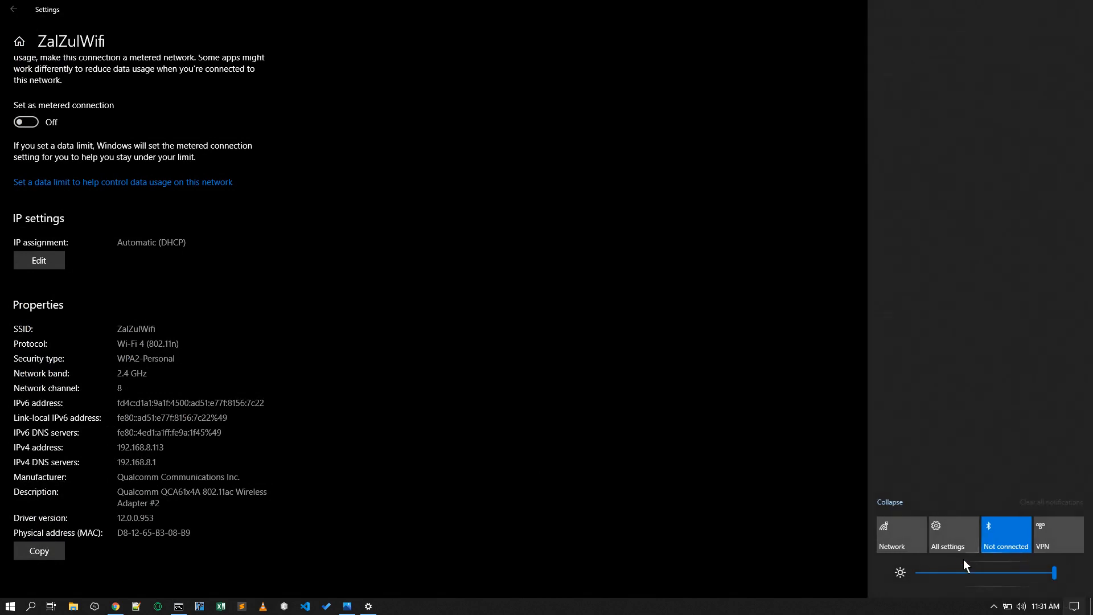
left_click(897, 535)
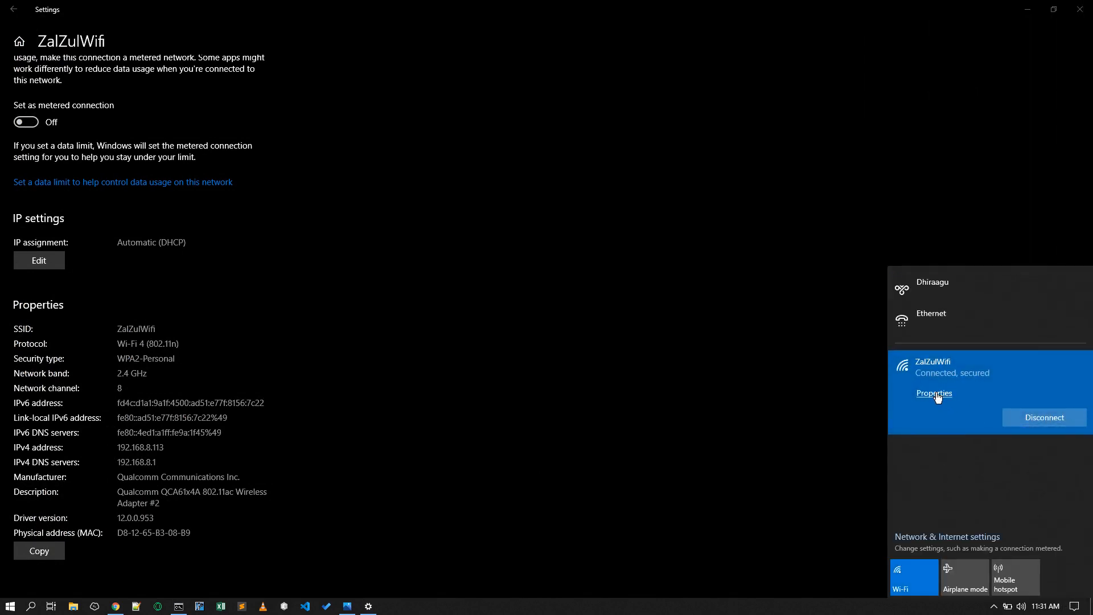
left_click(937, 396)
scroll(215, 367, "down", 5)
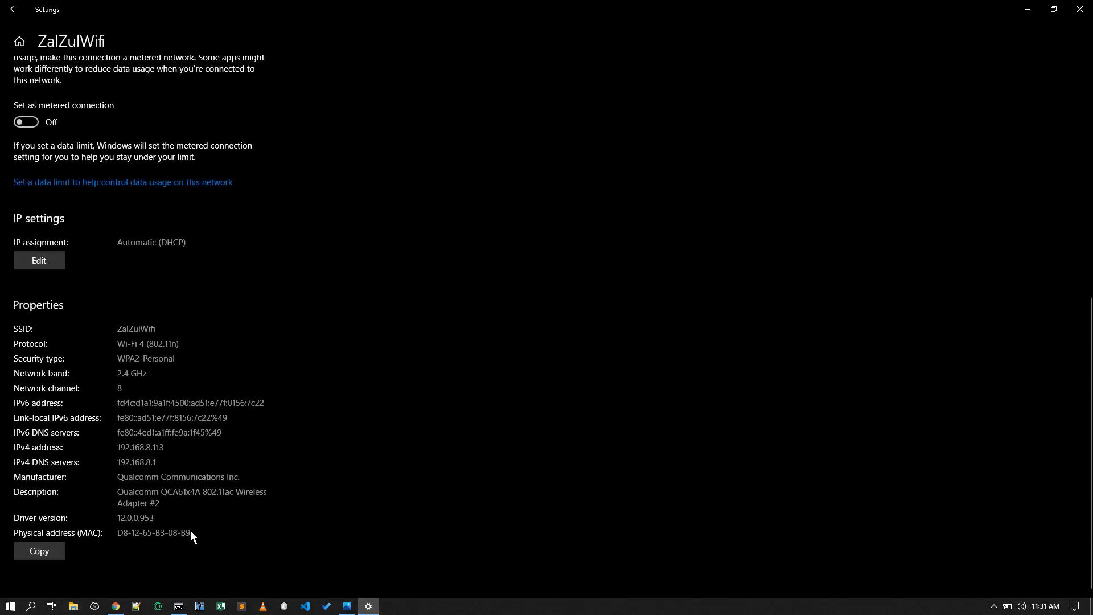
- Open Notepad, paste the copied Wi-Fi properties, select the physical MAC address, and close Notepad
key("super+r")
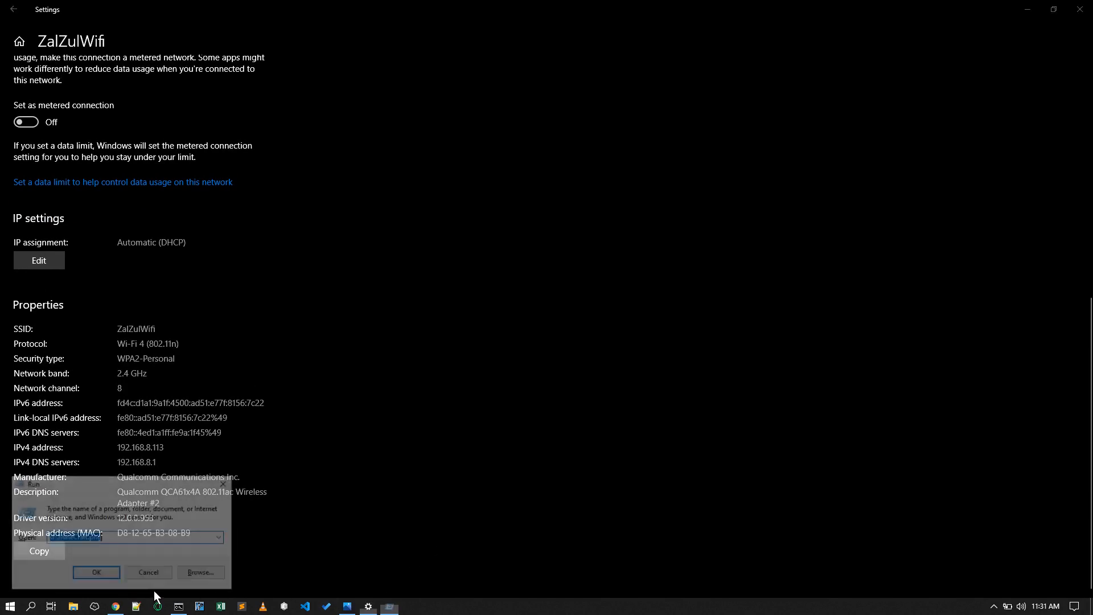
type("notepad")
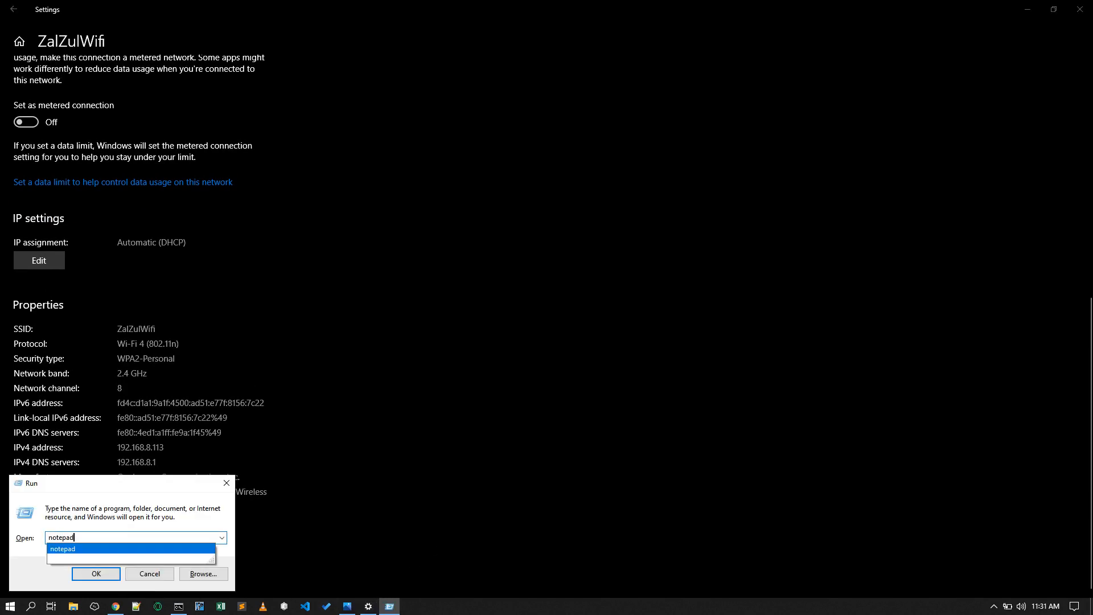
key("Return")
type("SSID:\tZalZulWifi Protocol:\tWi-Fi 4 (802.11n) Security type:\tWPA2-Personal Network band:\t2.4 GHz Network channel:\t8 IPv6 address:\tfd4c:d1a1:9a1f:4500:ad51:e77f:8156:7c22 Link-local IPv6 address:\tfe80::ad51:e77f:8156:7c22%49 IPv6 DNS servers:\tfe80::4ed1:a1ff:fe9a:1f45%49 IPv4 address:\t192.168.8.113 IPv4 DNS servers:\t192.168.8.1 Manufacturer:\tQualcomm Communications Inc. Description:\tQualcomm QCA61x4A 802.11ac Wireless Adapter #2 Driver version:\t12.0.0.953 Physical address (MAC):\tD8-12-65-B3-08-B9")
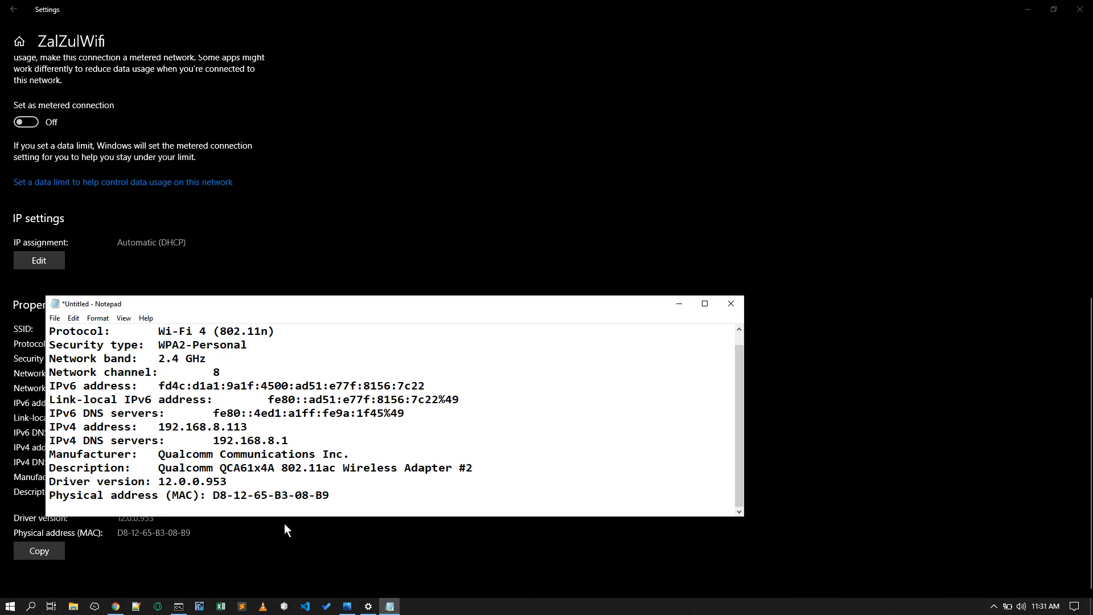
double_click(222, 498)
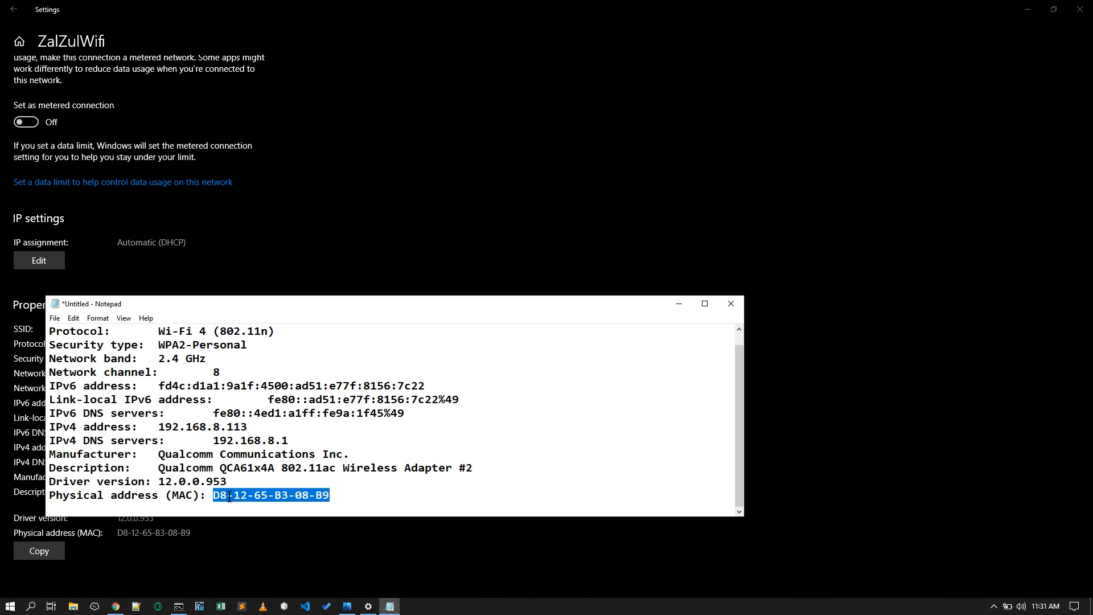
left_click(732, 308)
left_click(566, 306)
- Return to the router page and cancel the IP and MAC address binding dialog
key("alt+Tab")
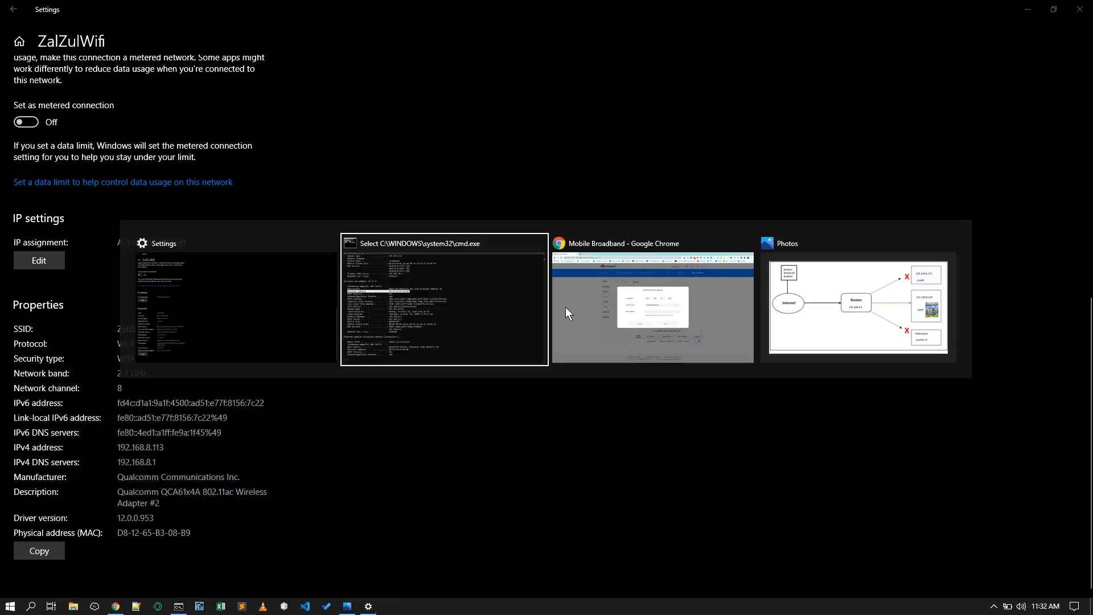
left_click(565, 306)
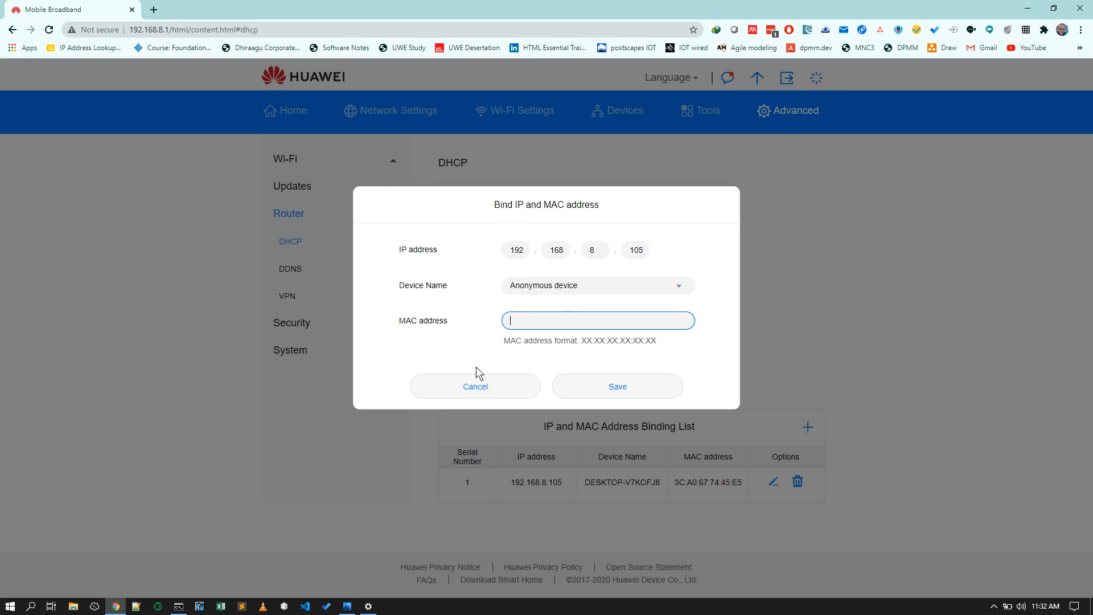
left_click(459, 387)
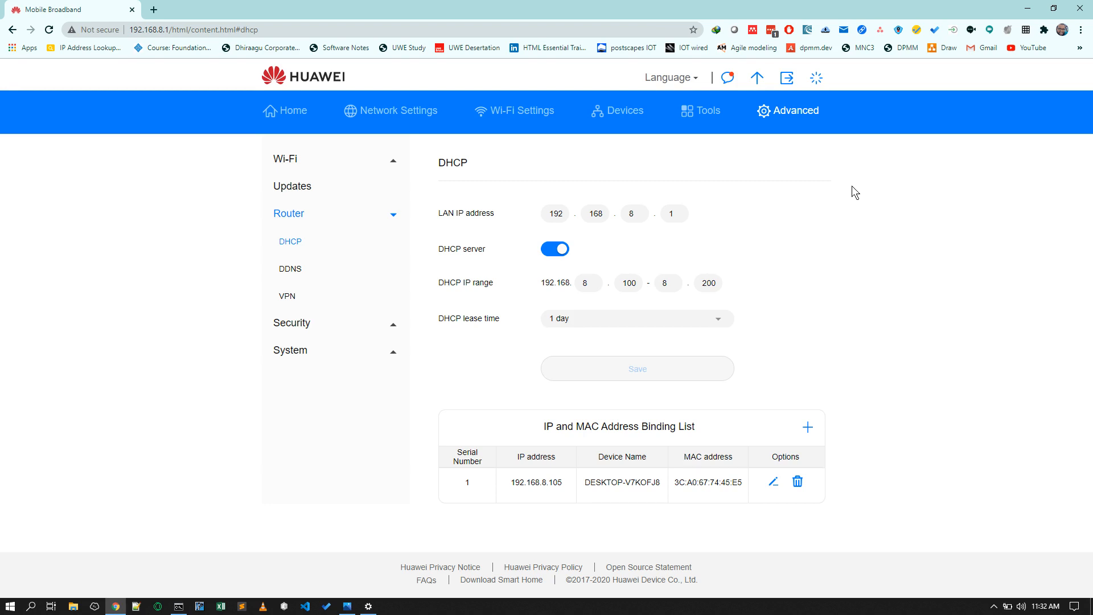
key("alt+Tab")
key("alt+Tab")
key("alt+Tab")
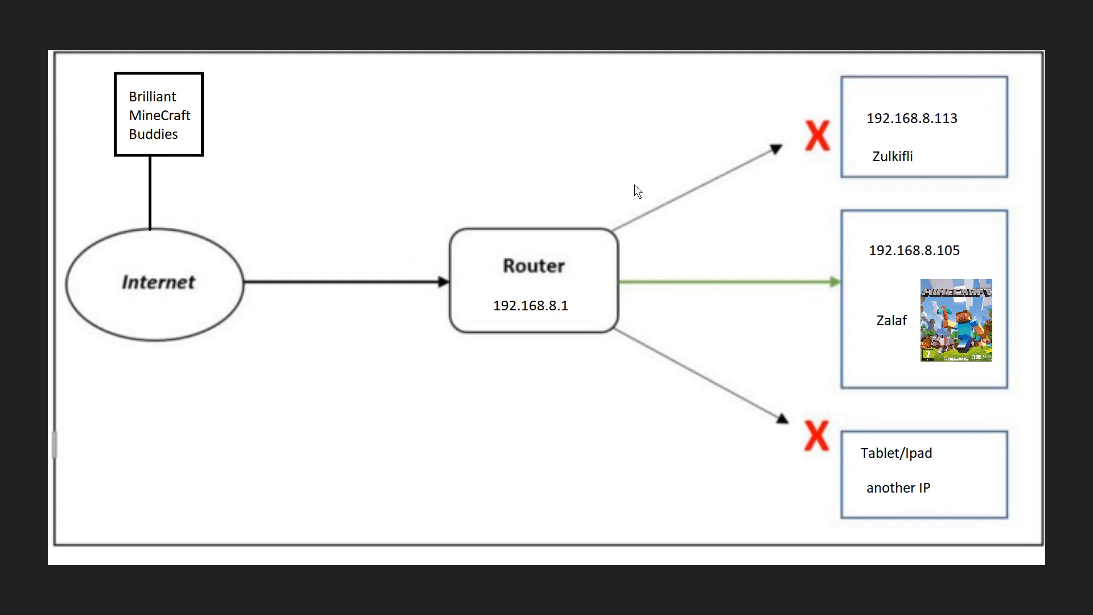
key("alt+Tab")
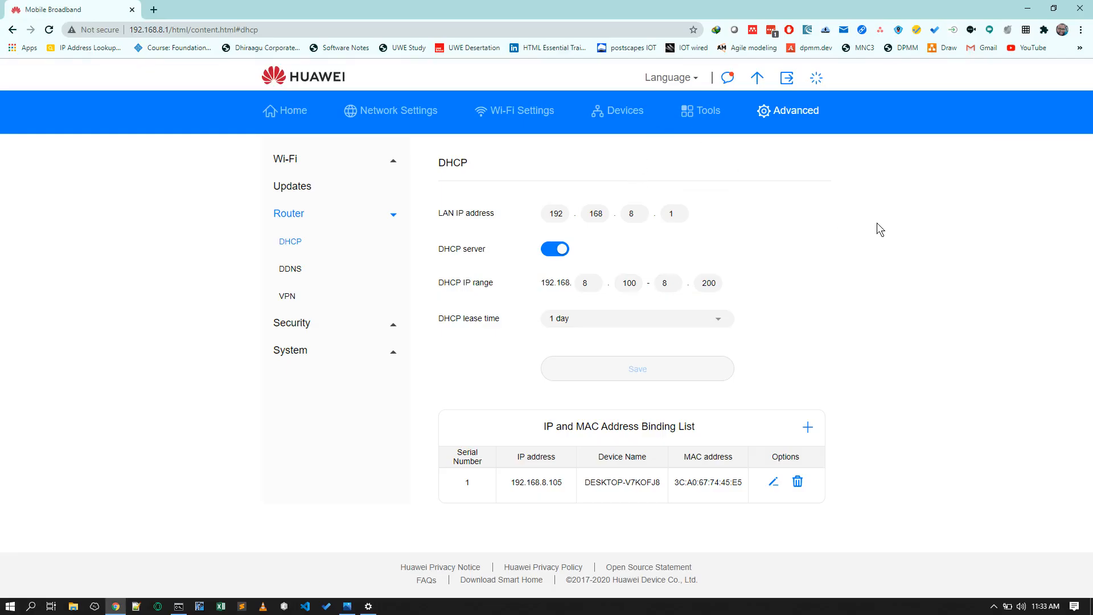
- In a new browser tab, search for port forwarding on huawei 4g router
left_click(154, 10)
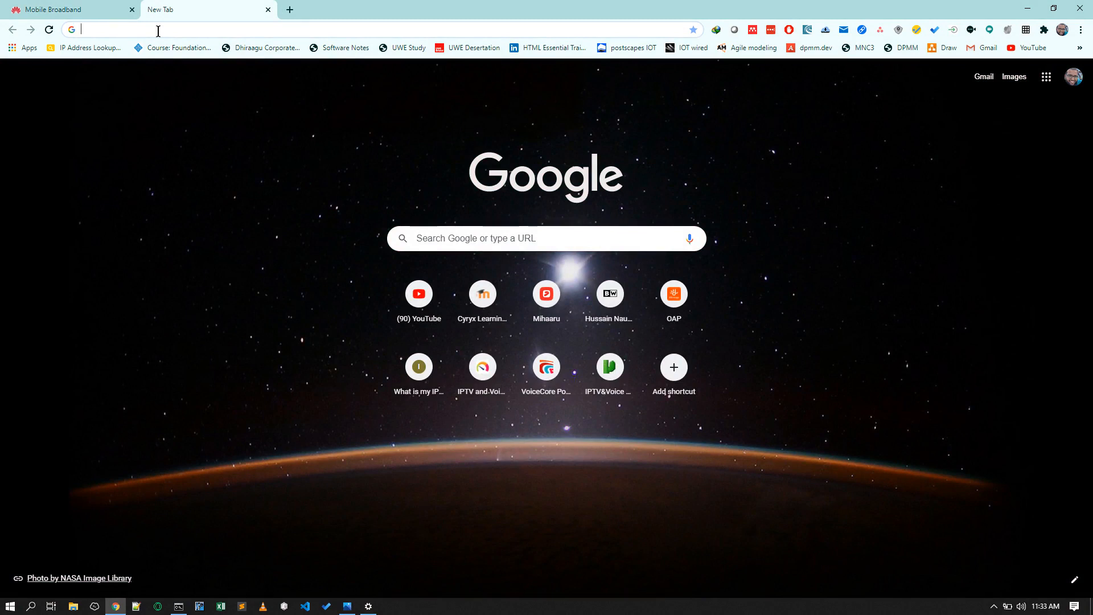
type("port for")
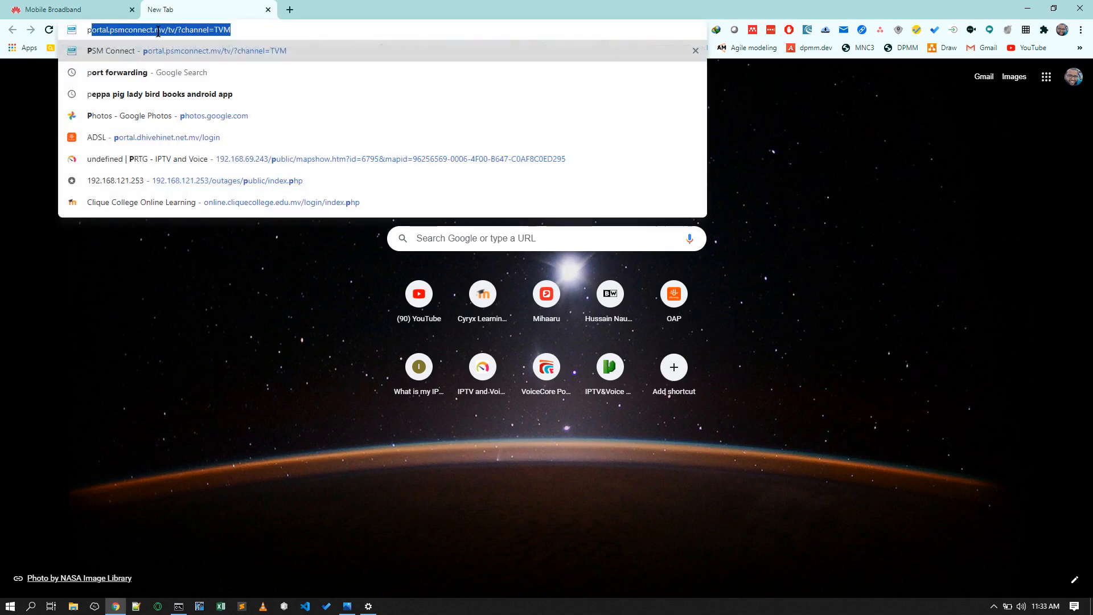
type("warding on ")
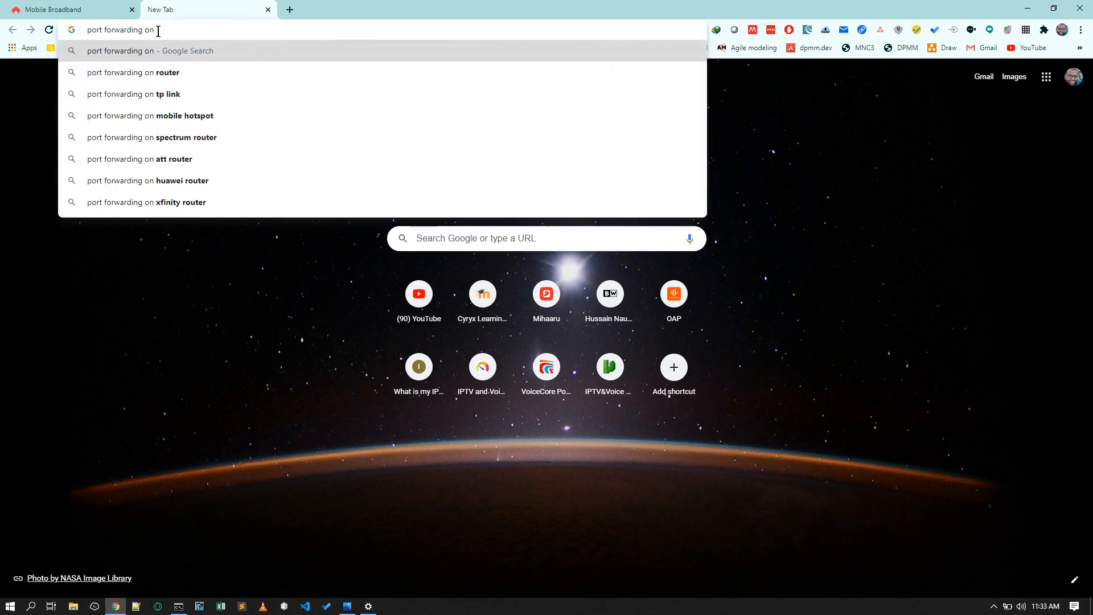
type("huawei")
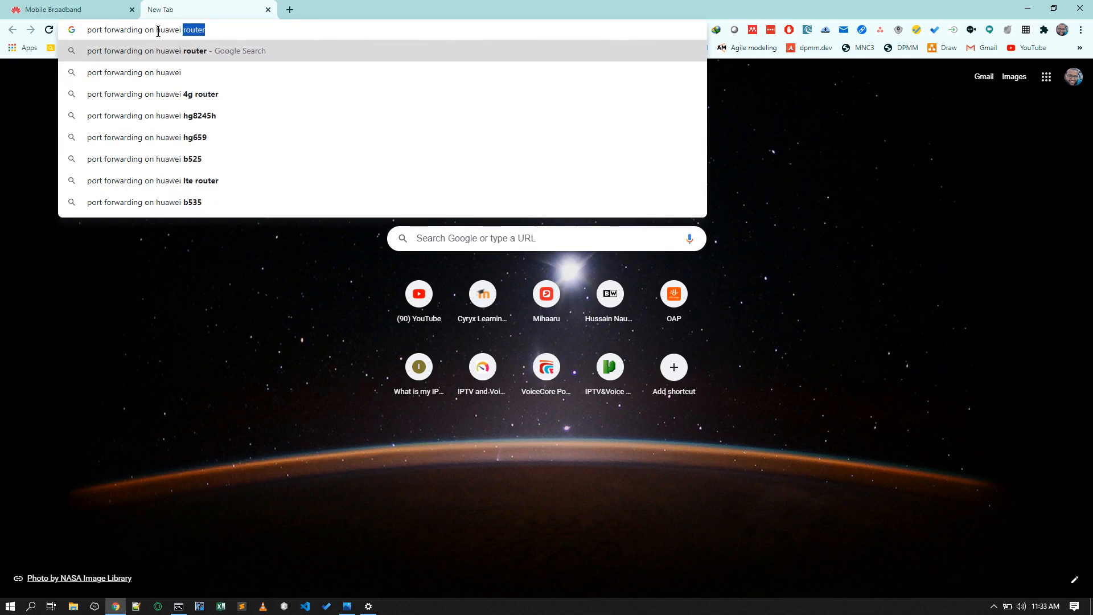
type(" router")
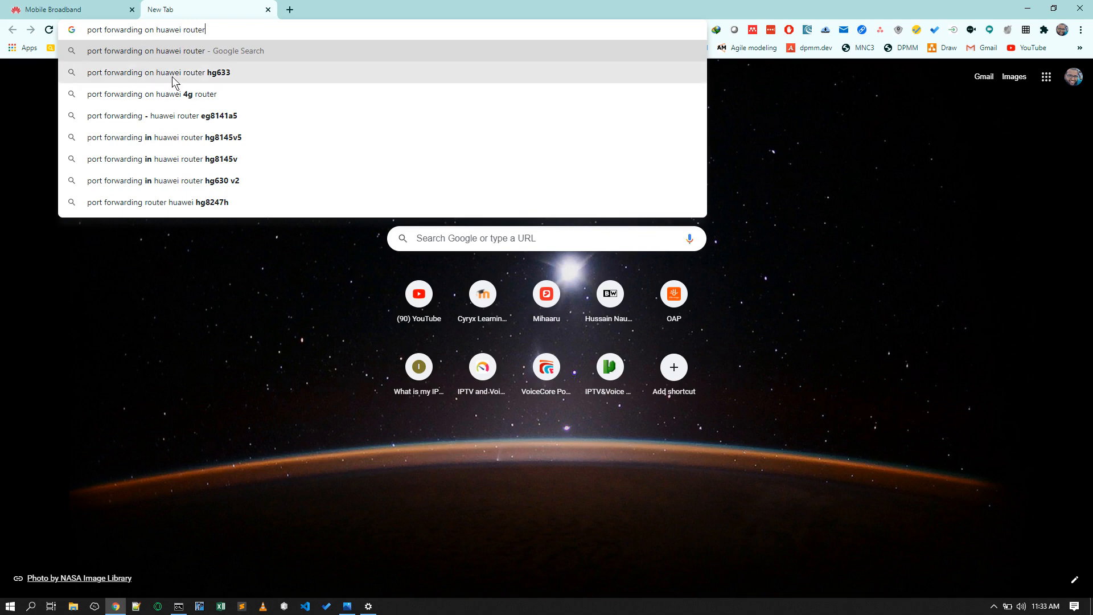
left_click(151, 99)
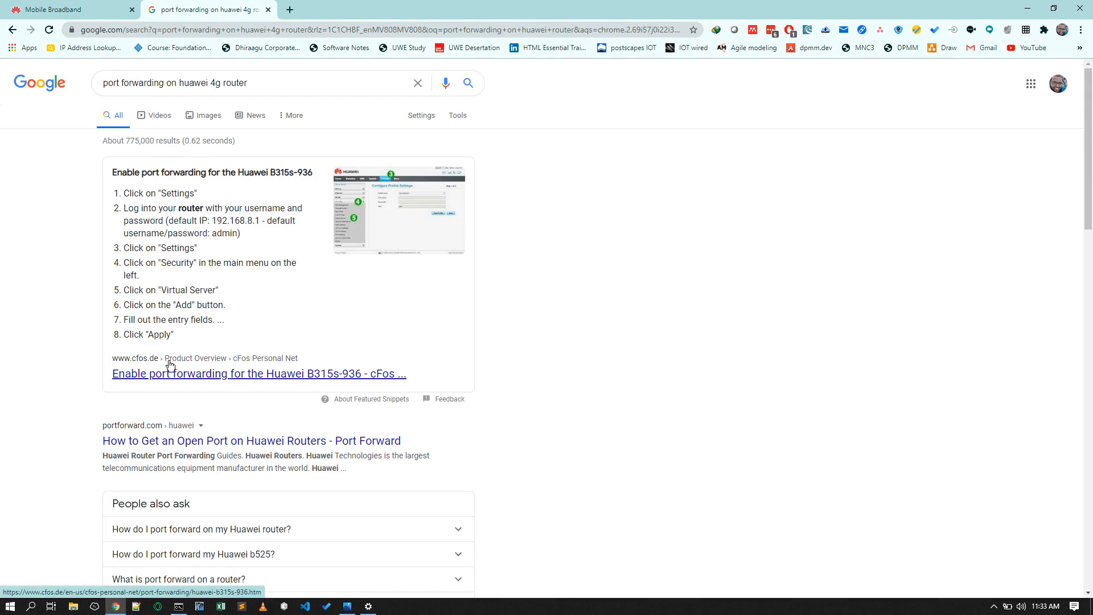
- Switch back to the router admin tab and log out of the Huawei router web interface
scroll(172, 364, "down", 5)
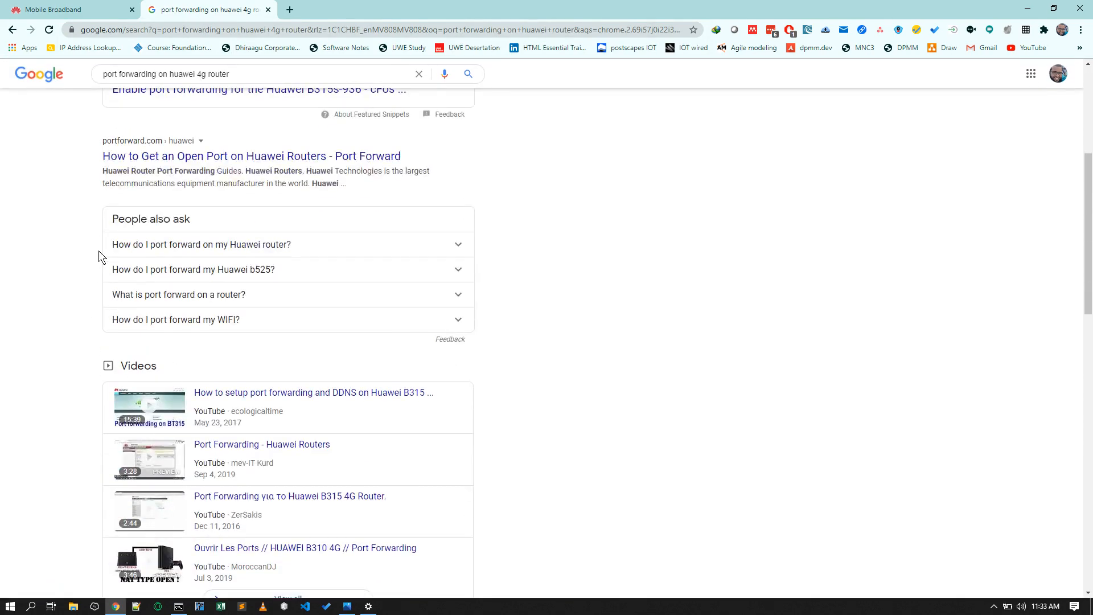
left_click(79, 10)
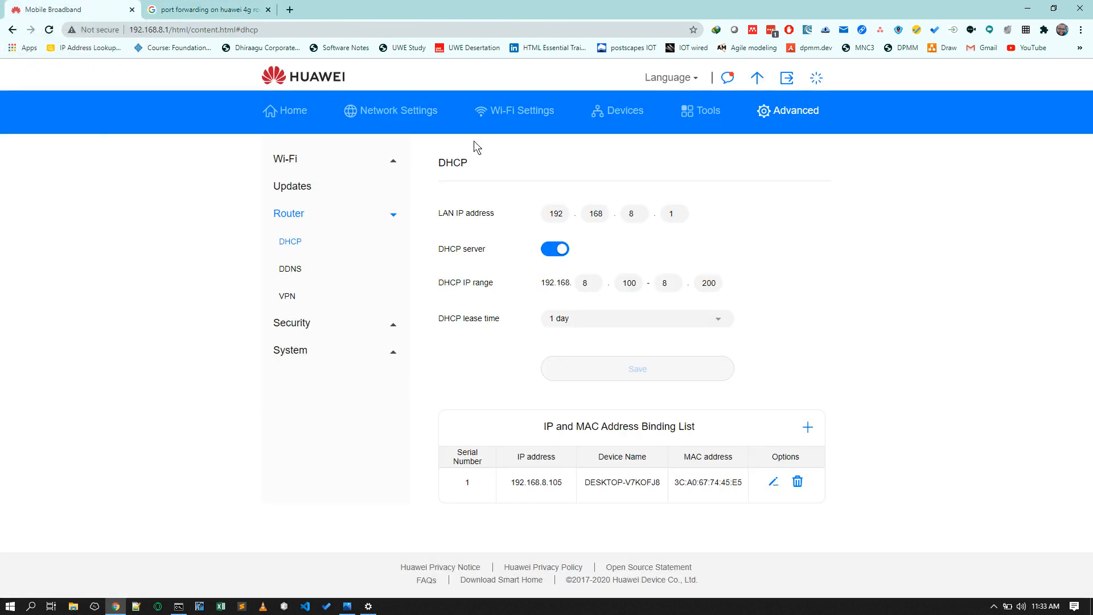
left_click(789, 81)
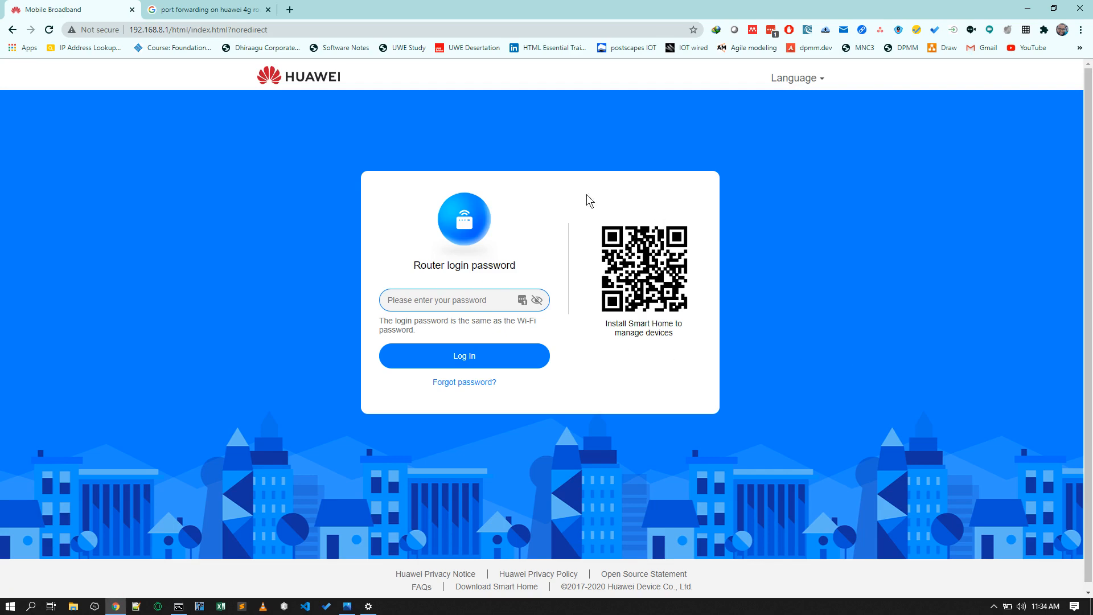
- Return to the search results tab and open the Super User question about port forwarding in a 4G Huawei modem
left_click(214, 10)
scroll(506, 245, "down", 1)
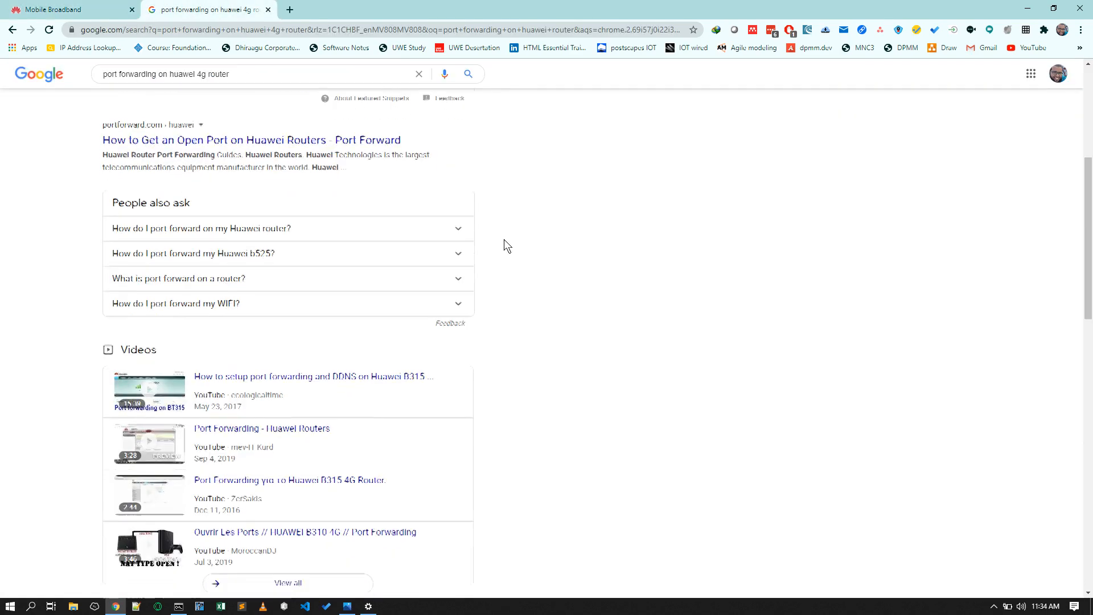
scroll(506, 245, "down", 3)
scroll(553, 244, "down", 3)
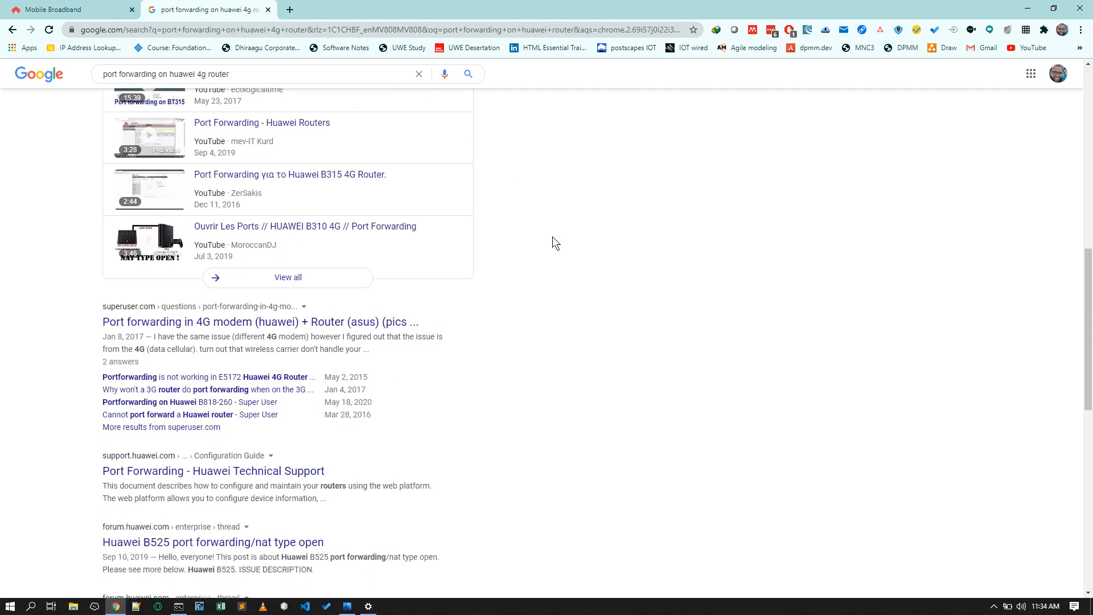
scroll(552, 243, "down", 1)
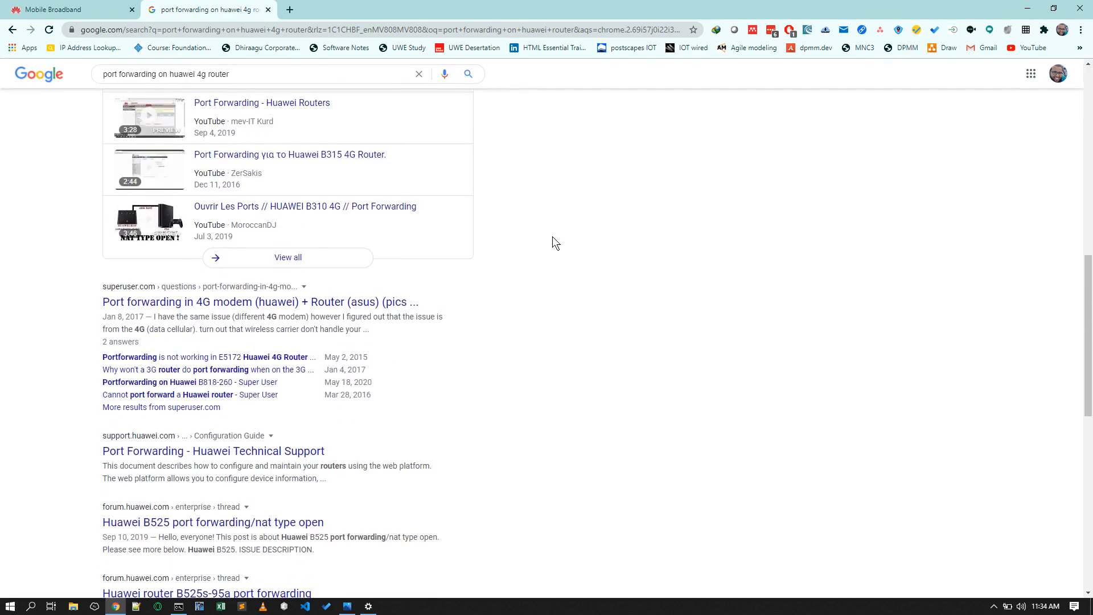
left_click(247, 302)
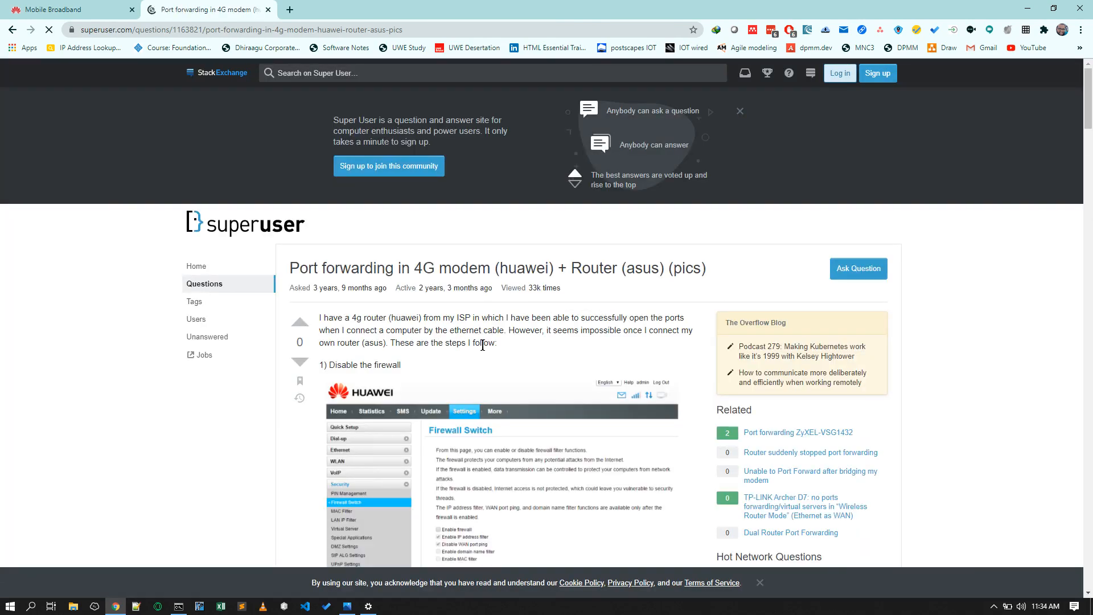
- Read through the article's steps for firewall, DMZ, DHCP and virtual server settings on the Huawei router
scroll(523, 316, "down", 3)
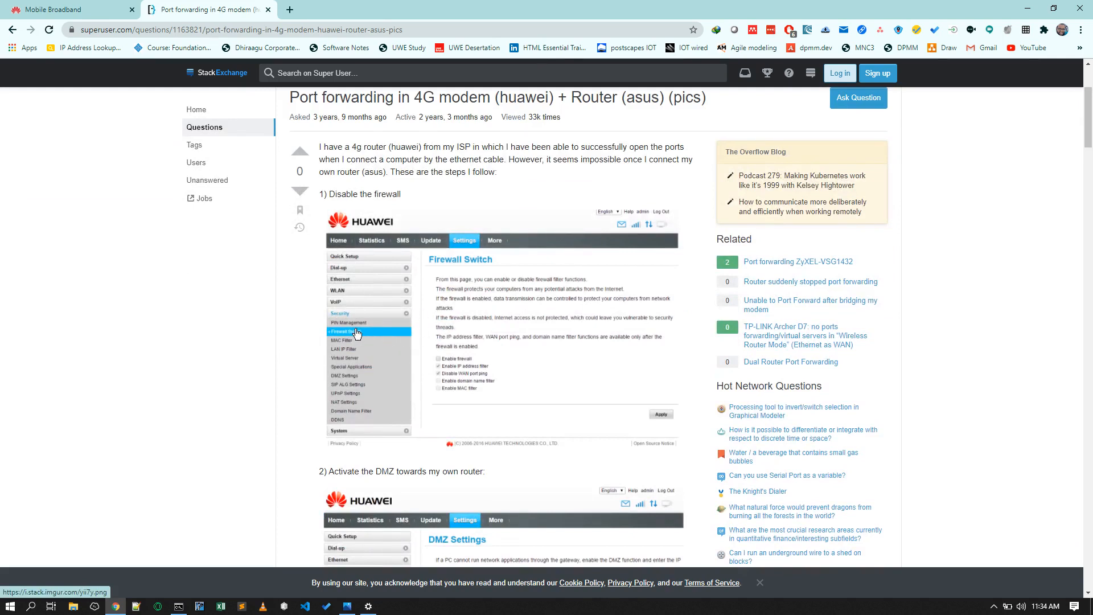
scroll(472, 297, "down", 8)
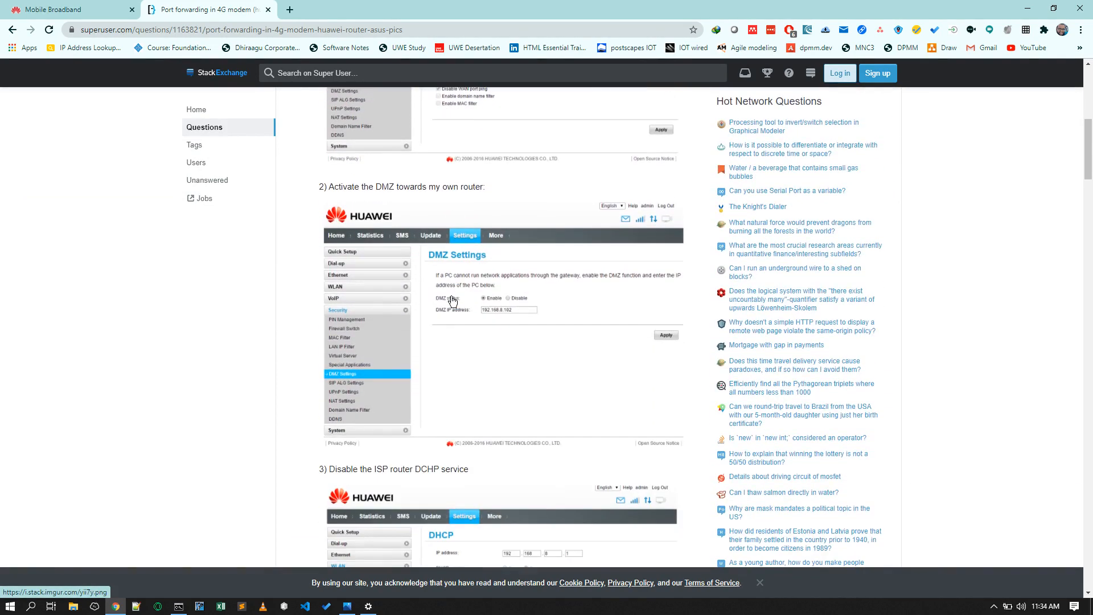
scroll(469, 328, "down", 2)
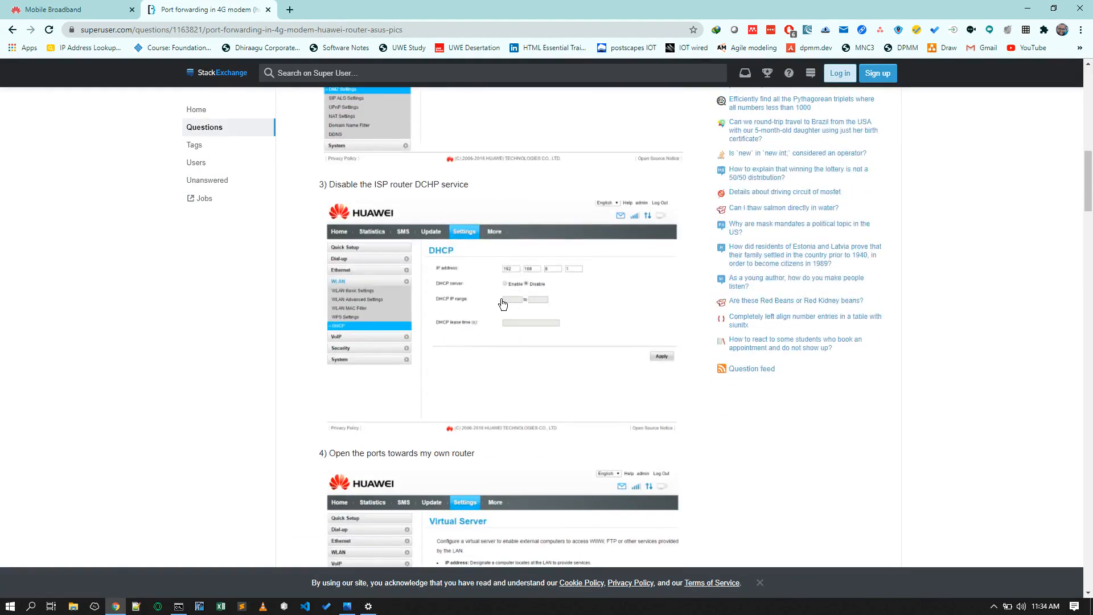
scroll(499, 308, "down", 6)
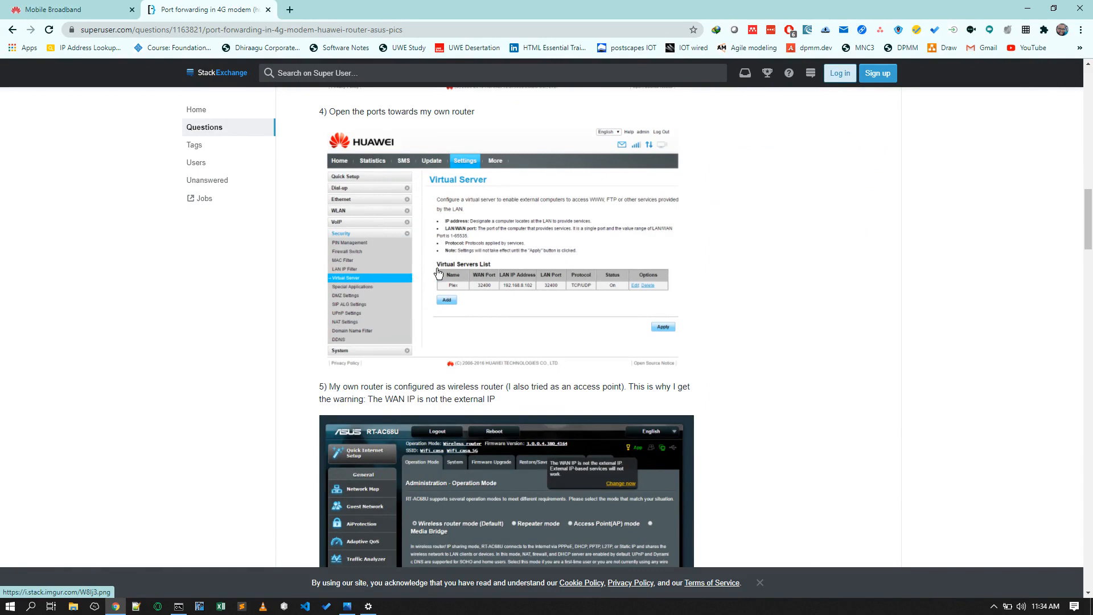
scroll(439, 273, "up", 7)
scroll(465, 319, "up", 4)
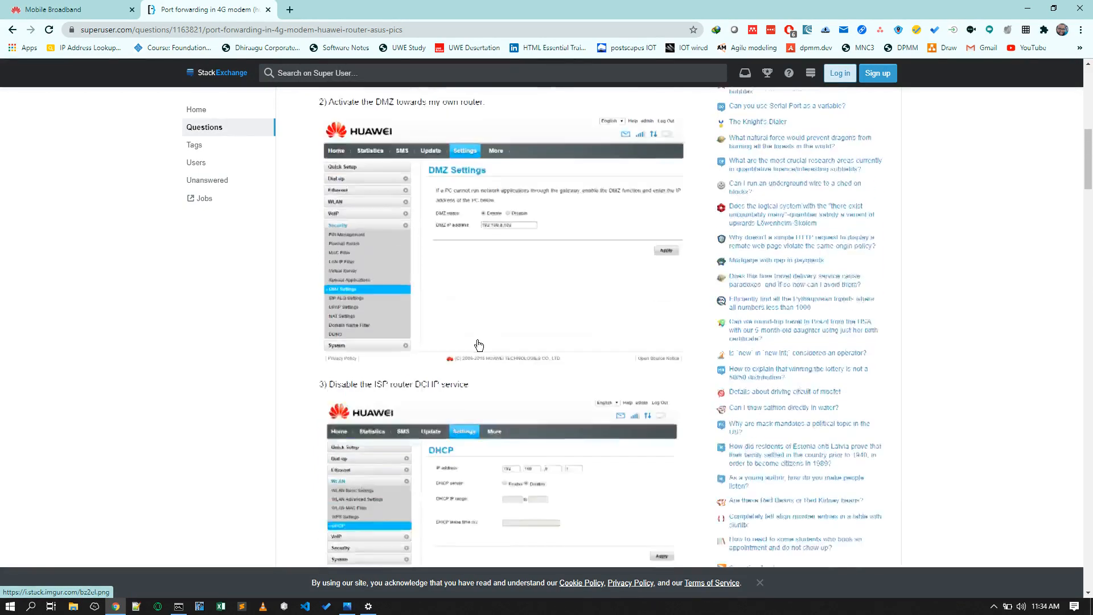
scroll(483, 399, "down", 3)
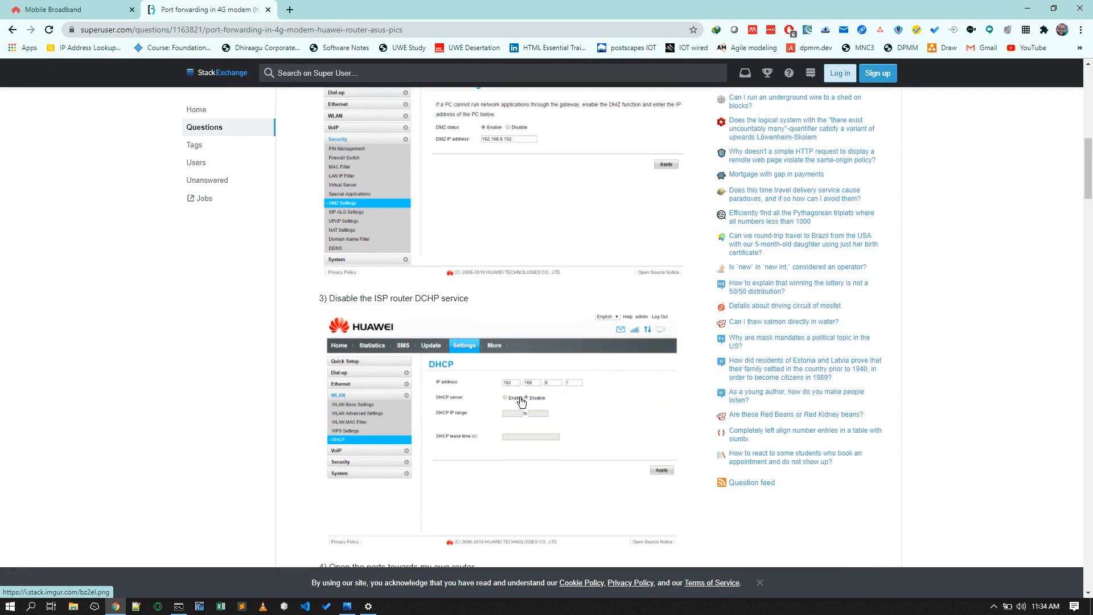
scroll(521, 402, "down", 4)
scroll(522, 402, "down", 4)
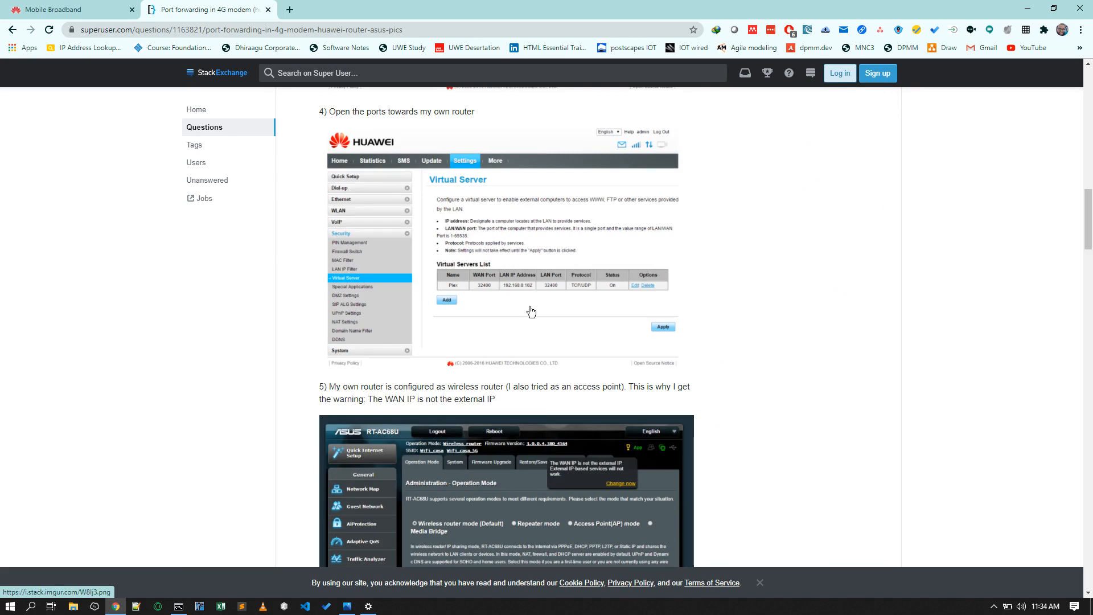
scroll(531, 310, "up", 10)
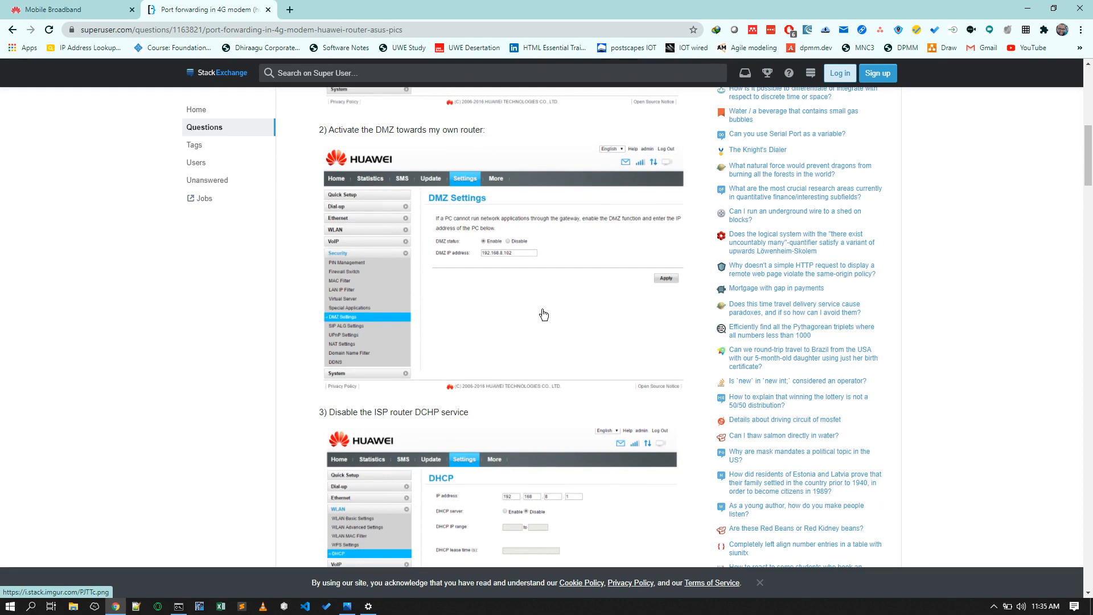
- Close the Super User article tab and minimise all windows to show the desktop
left_click(268, 10)
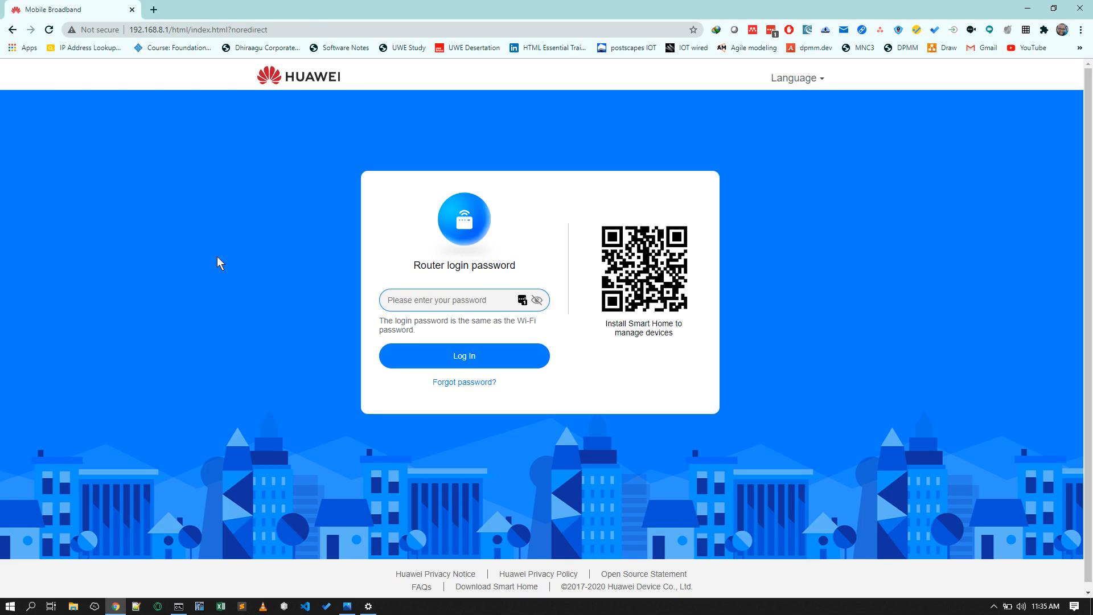
key("super+d")
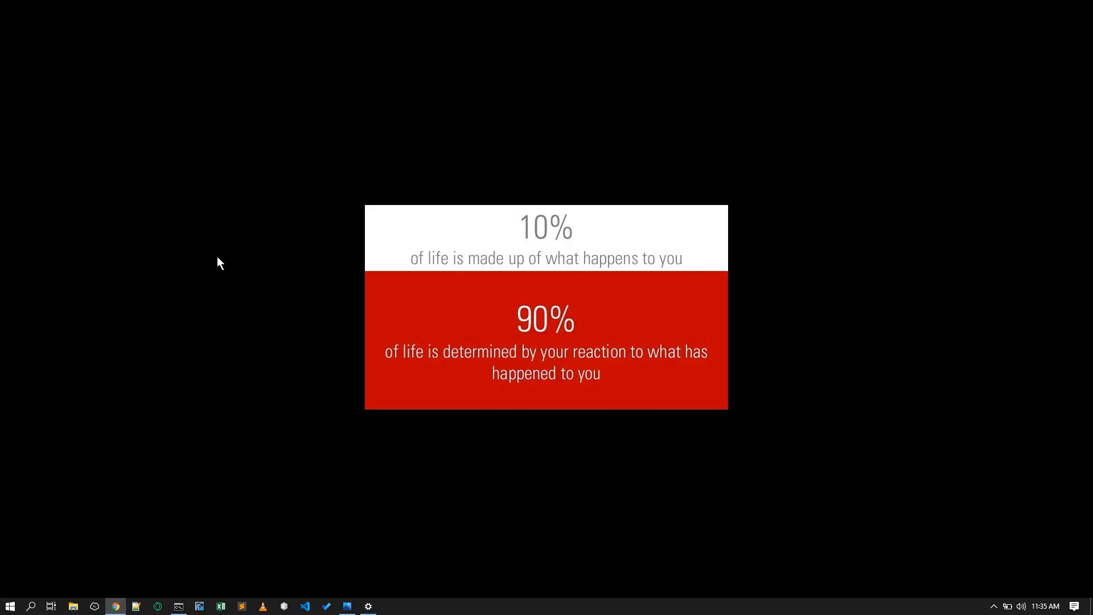